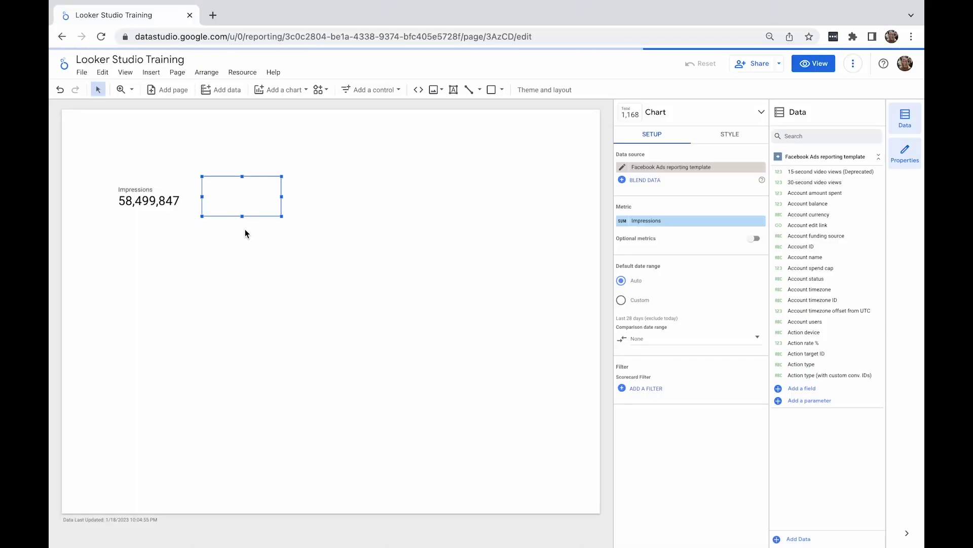
Paste a copy of the Impressions scorecard and place it to the right of the others.
{"action": "key", "text": "ctrl+v"}
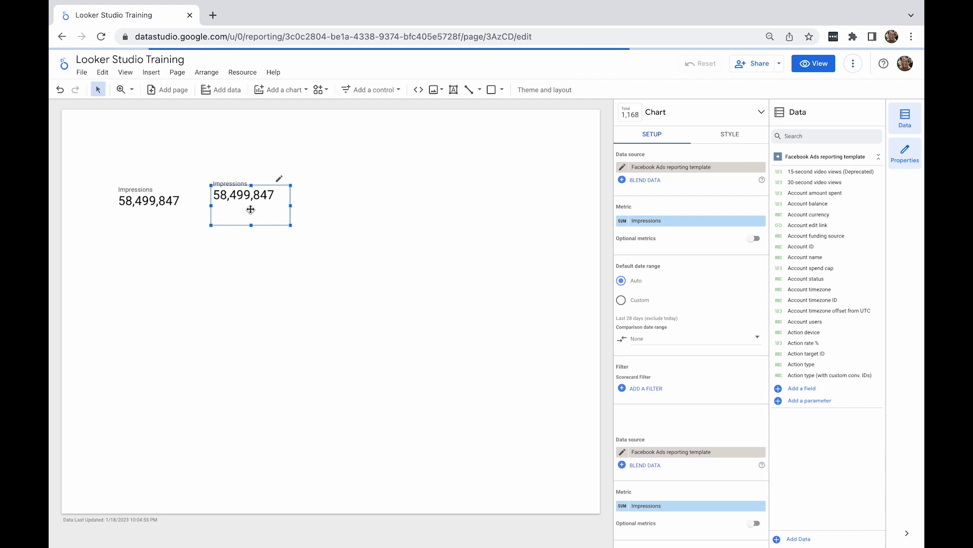
{"action": "left_click_drag", "start_coordinate": [257, 211], "coordinate": [338, 199]}
{"action": "left_click", "coordinate": [155, 202]}
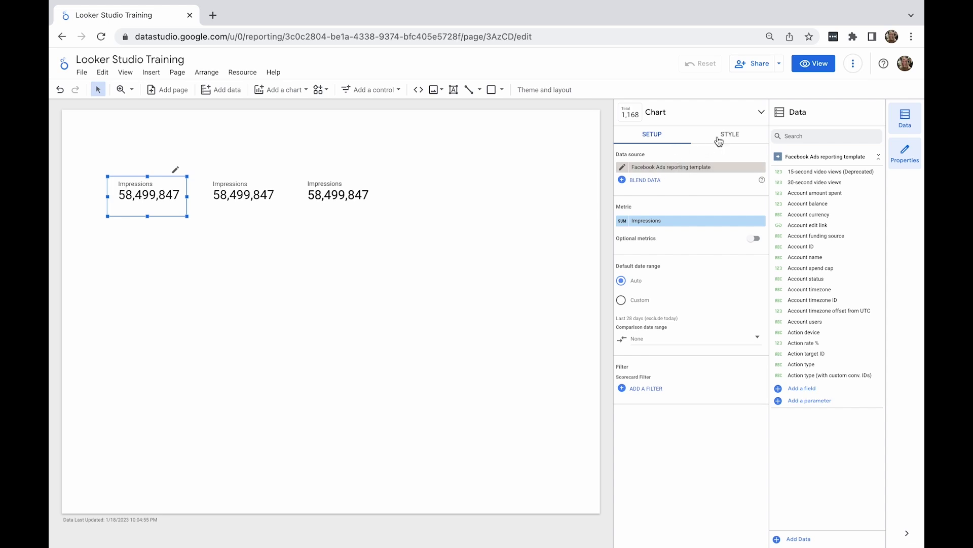
Keep Facebook Ads reporting template as the first scorecard's data source.
{"action": "left_click", "coordinate": [690, 172]}
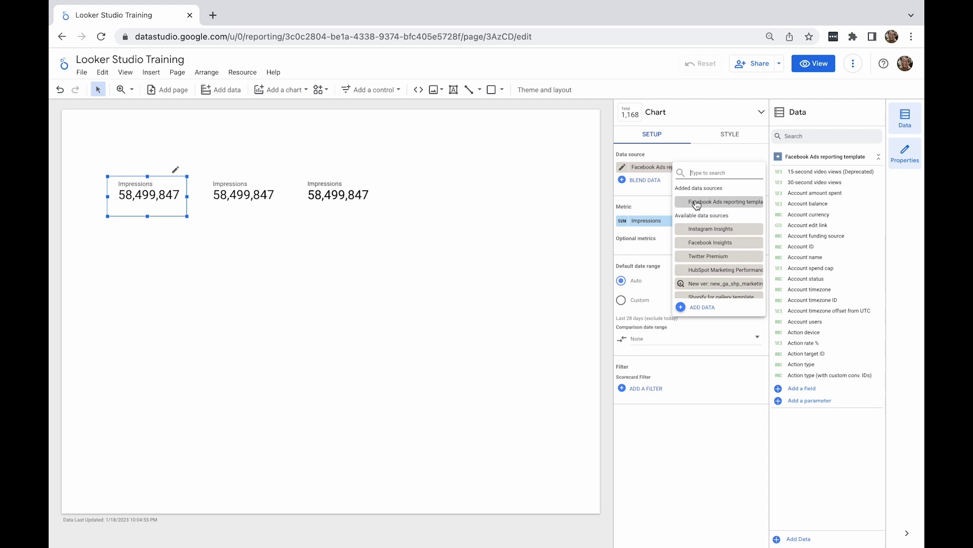
{"action": "left_click", "coordinate": [659, 166]}
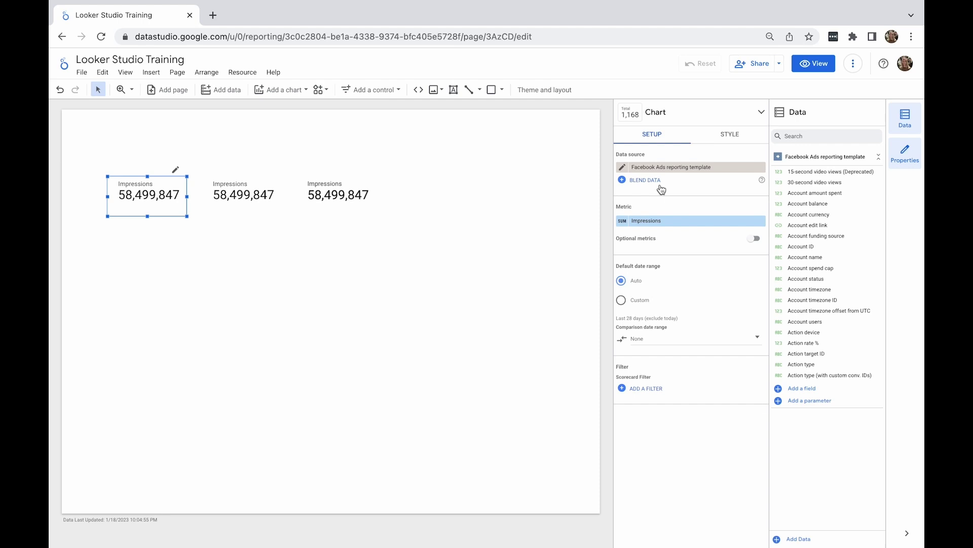
Change the second scorecard's metric to Clicks (all).
{"action": "left_click", "coordinate": [659, 221]}
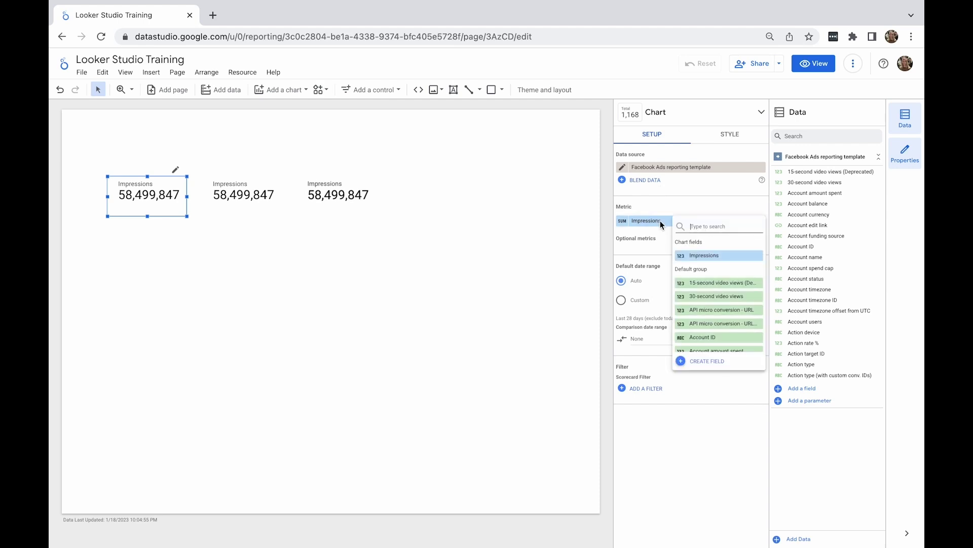
{"action": "left_click", "coordinate": [691, 255]}
{"action": "left_click", "coordinate": [244, 195]}
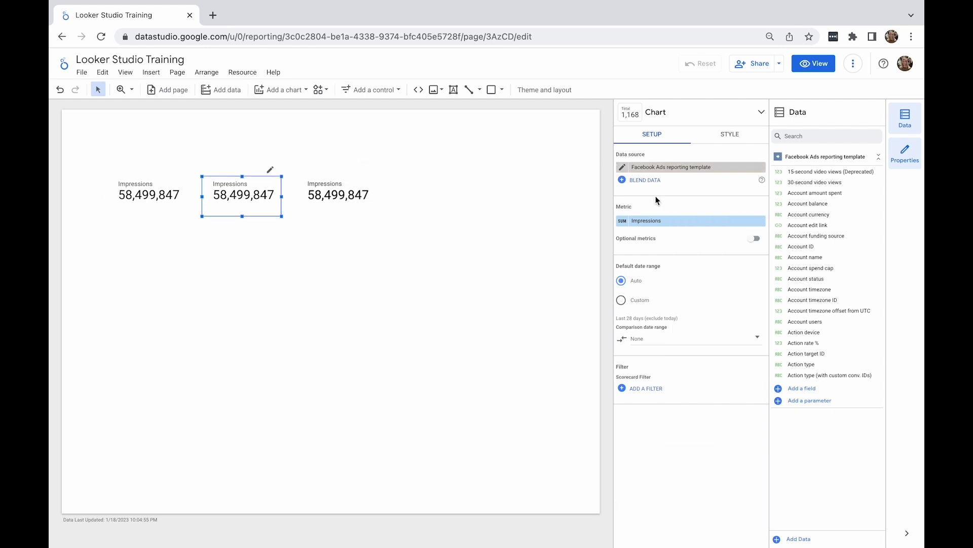
{"action": "left_click", "coordinate": [690, 222]}
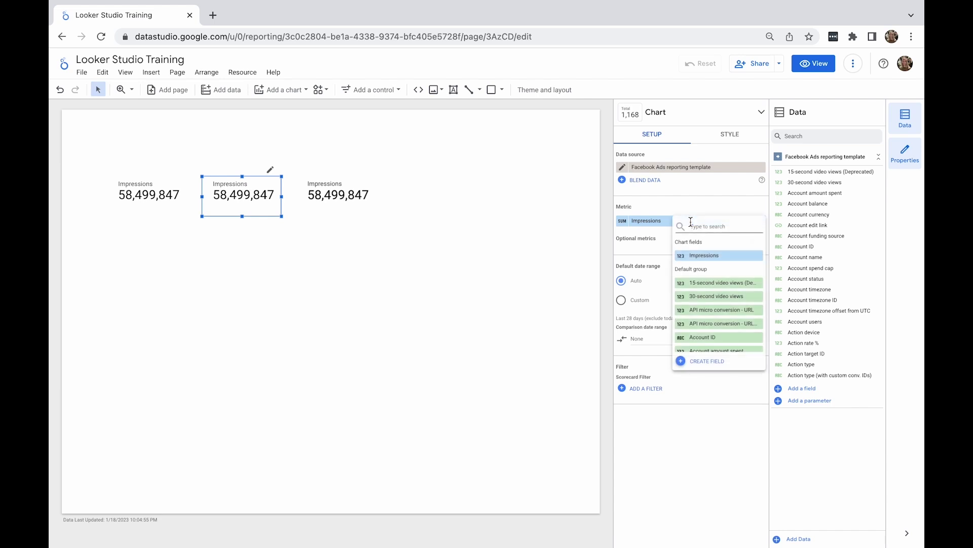
{"action": "type", "text": "clicks"}
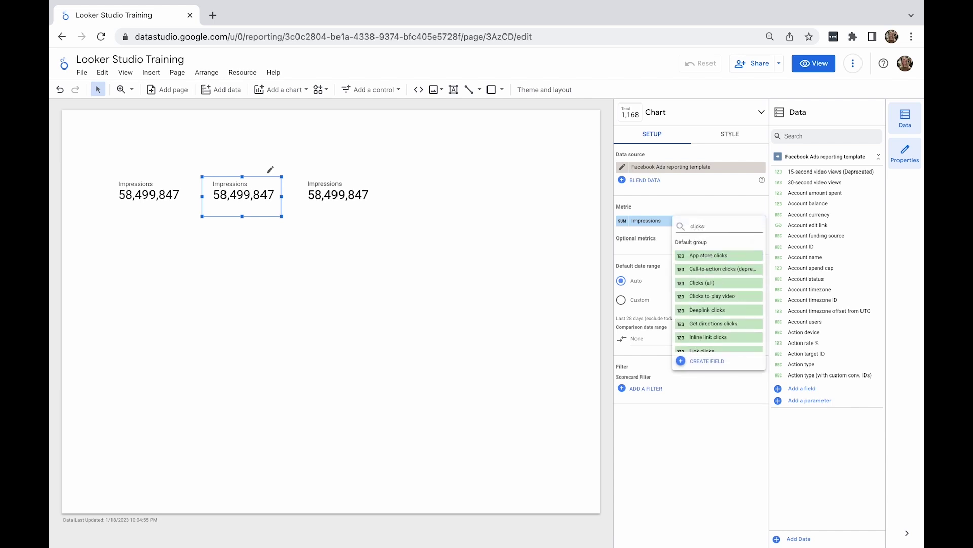
{"action": "left_click", "coordinate": [703, 283]}
Set the third scorecard to CTR (link click-through rate), renamed 'CTR %'.
{"action": "left_click", "coordinate": [334, 195]}
{"action": "left_click", "coordinate": [659, 221]}
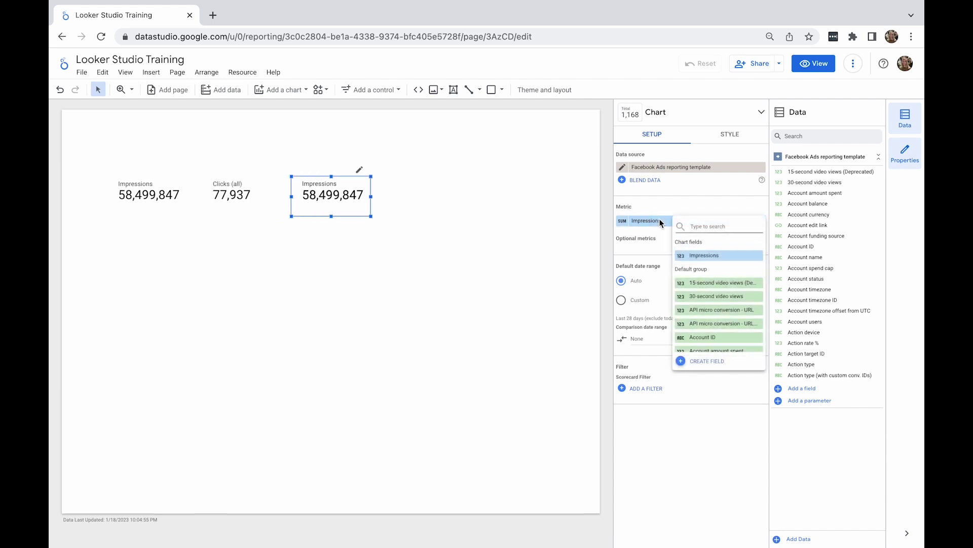
{"action": "type", "text": "ctr"}
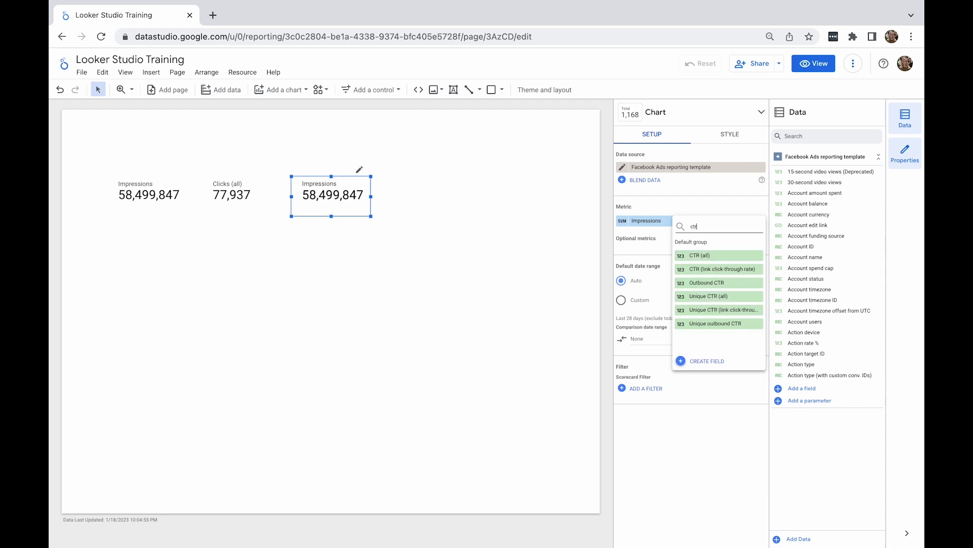
{"action": "left_click", "coordinate": [690, 269]}
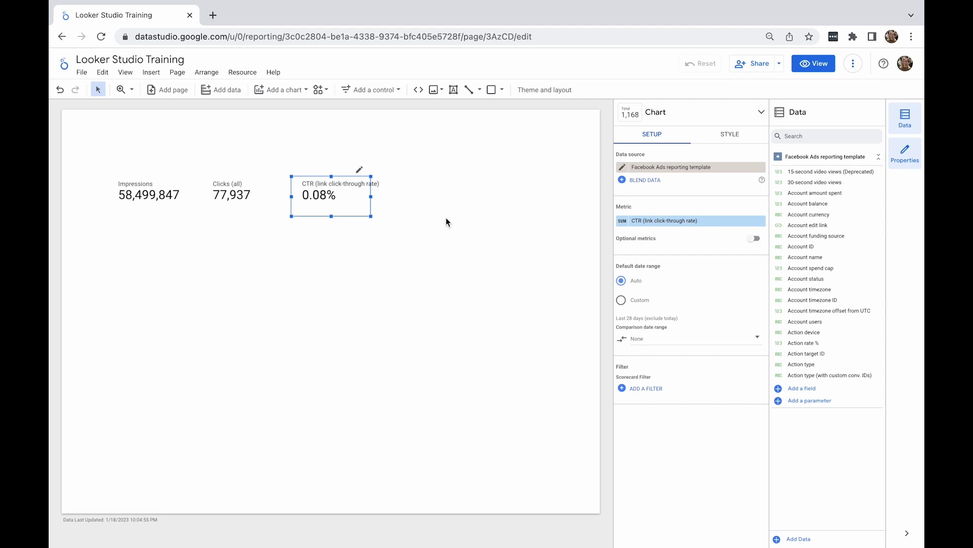
{"action": "left_click", "coordinate": [629, 221]}
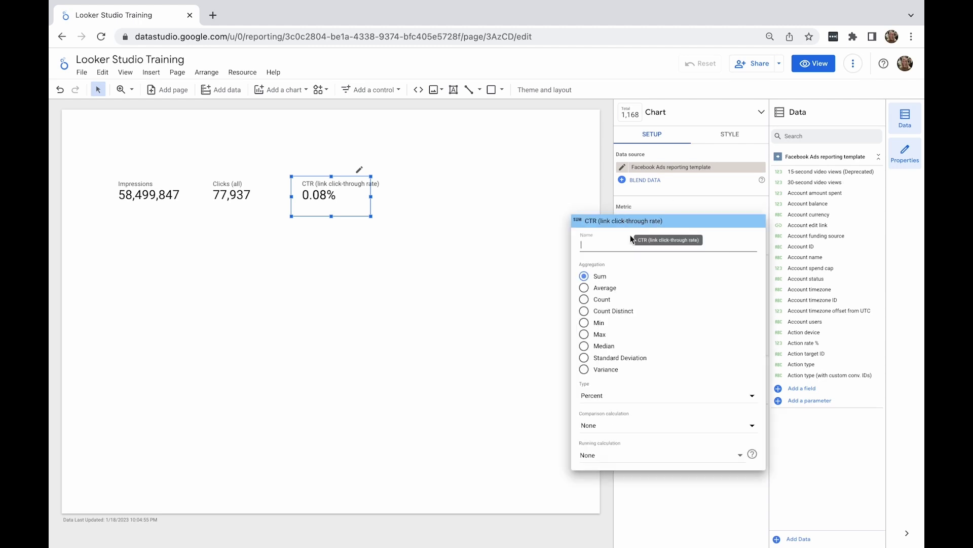
{"action": "type", "text": "CTR%"}
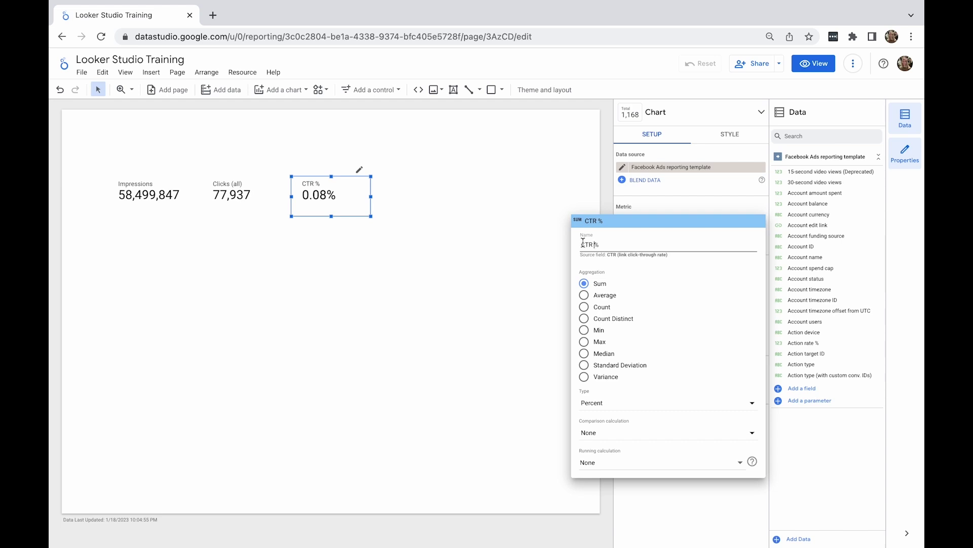
{"action": "left_click", "coordinate": [501, 231]}
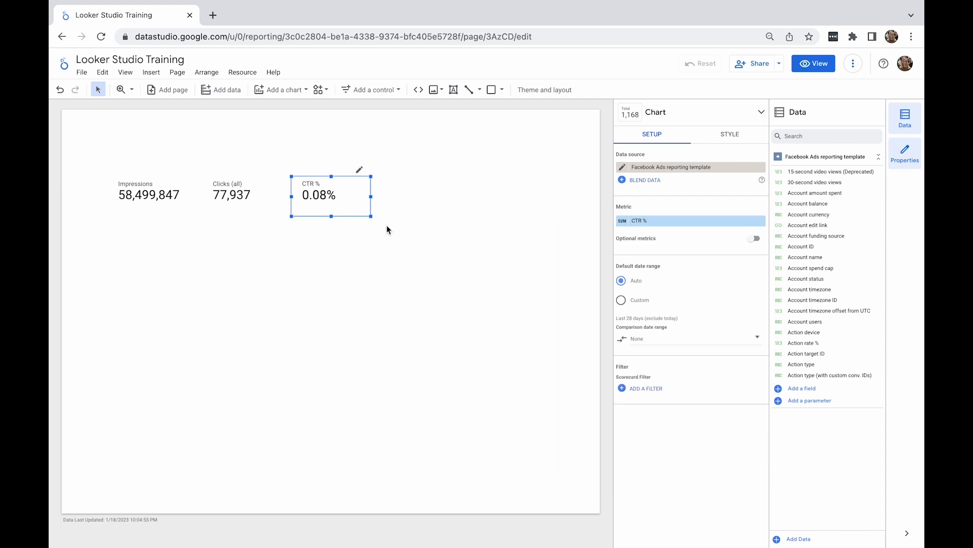
Select all three scorecards and set their comparison date range to Previous year.
{"action": "left_click", "coordinate": [419, 224]}
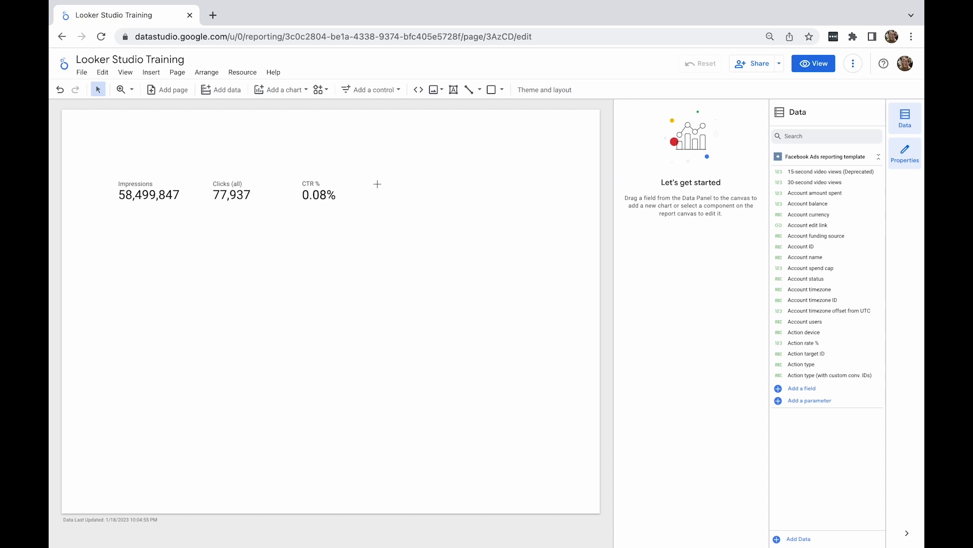
{"action": "left_click_drag", "start_coordinate": [378, 185], "coordinate": [136, 176]}
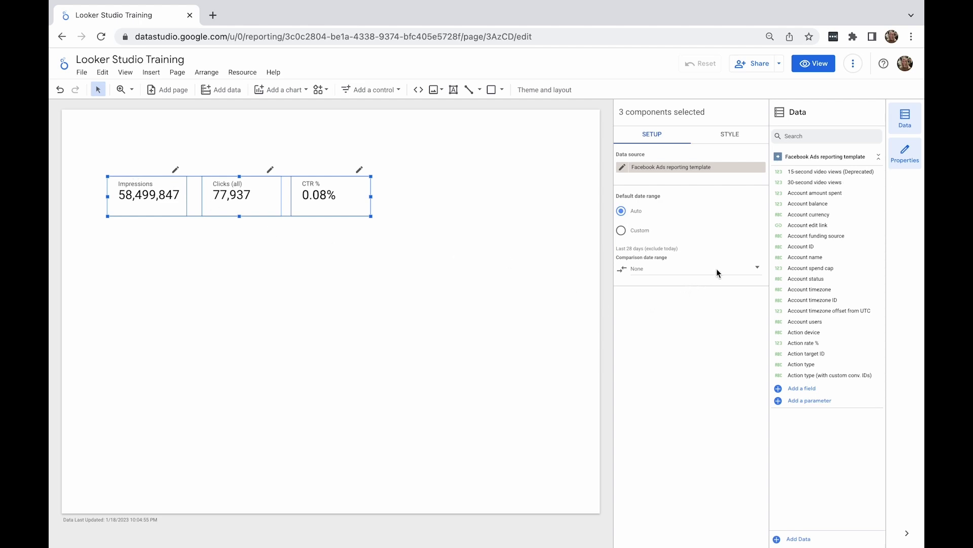
{"action": "left_click", "coordinate": [757, 270]}
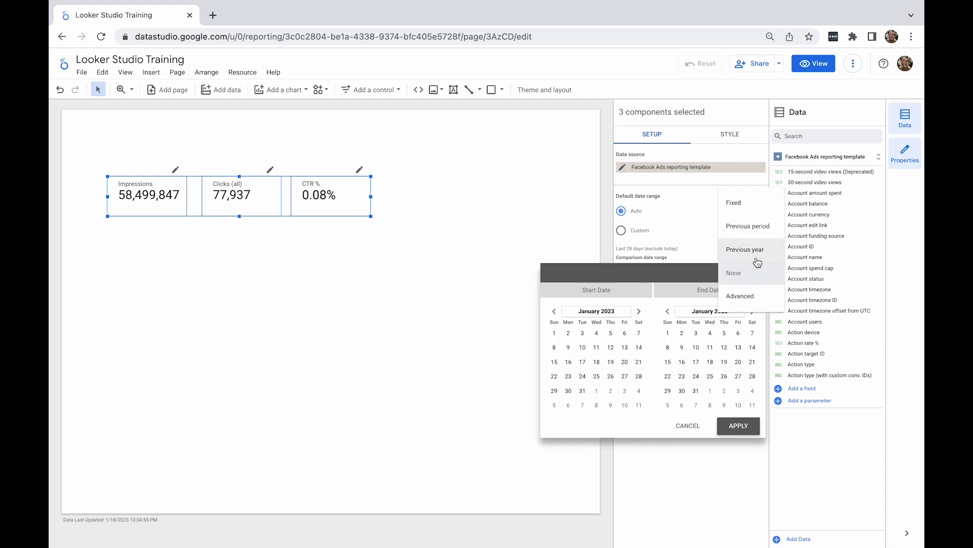
{"action": "left_click", "coordinate": [756, 260]}
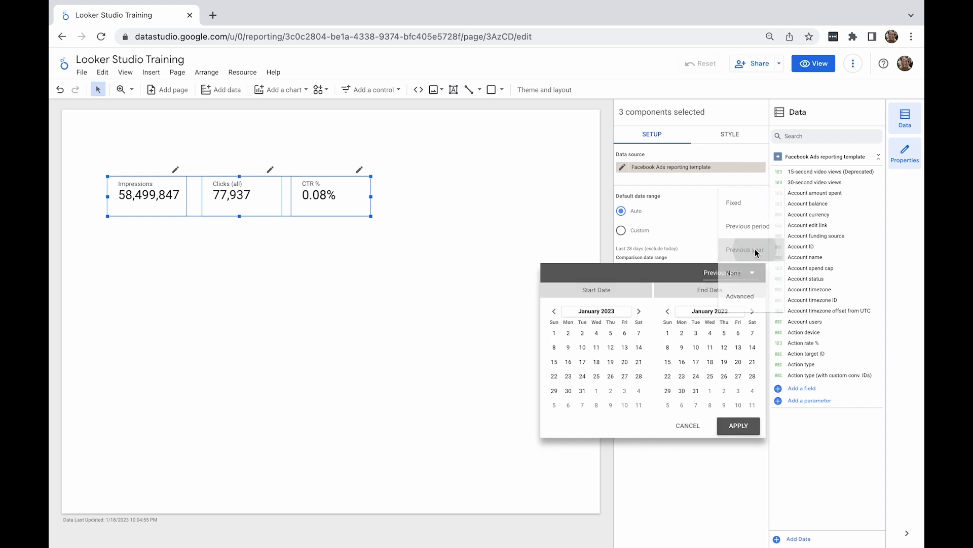
{"action": "left_click", "coordinate": [739, 426]}
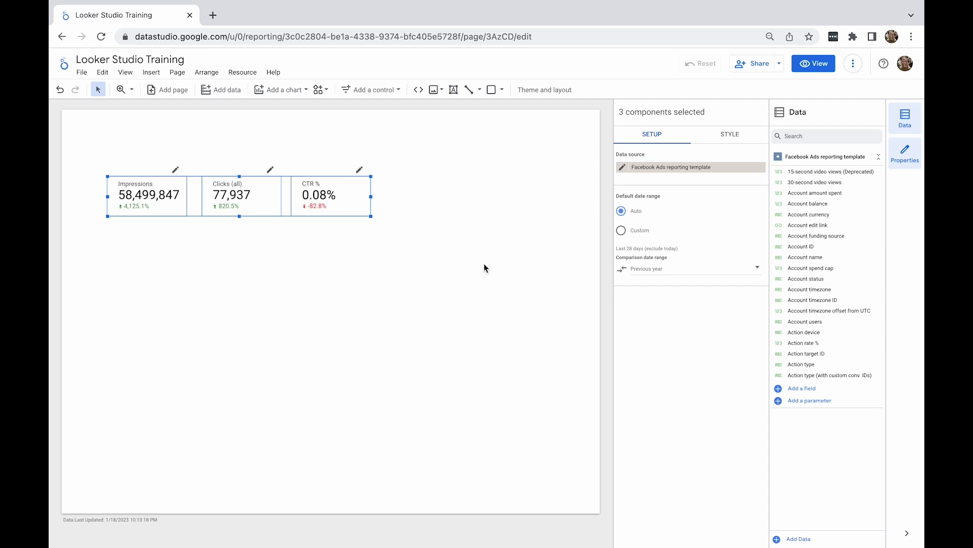
Show the Style settings for the three selected scorecards.
{"action": "left_click", "coordinate": [731, 135]}
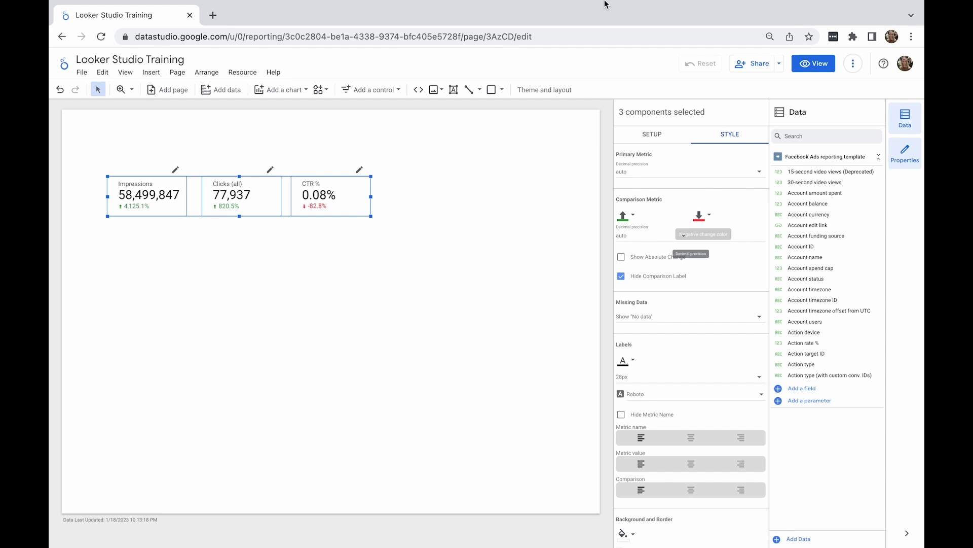
Switch the Impressions and Clicks (all) scorecards to compact numbers (58.5M, 77.9K).
{"action": "left_click", "coordinate": [309, 235]}
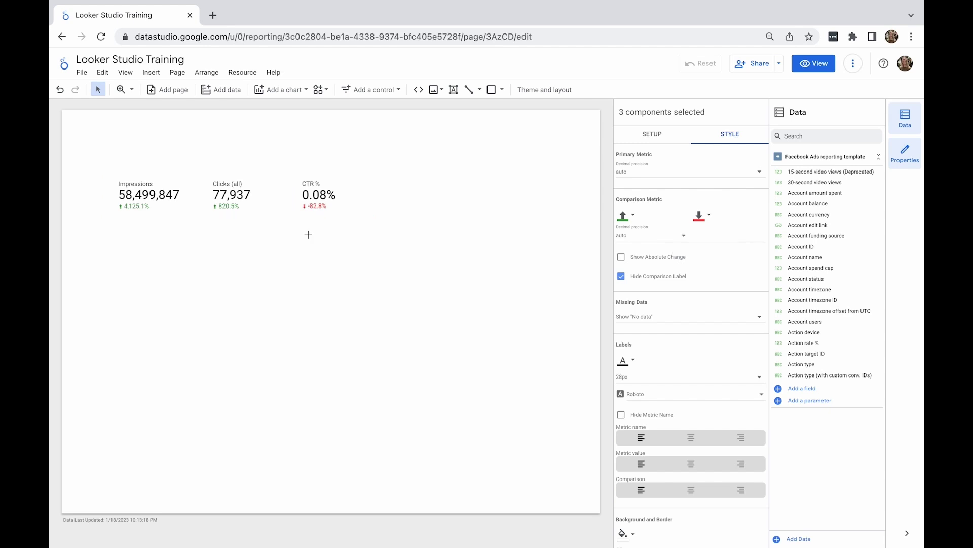
{"action": "left_click", "coordinate": [242, 203]}
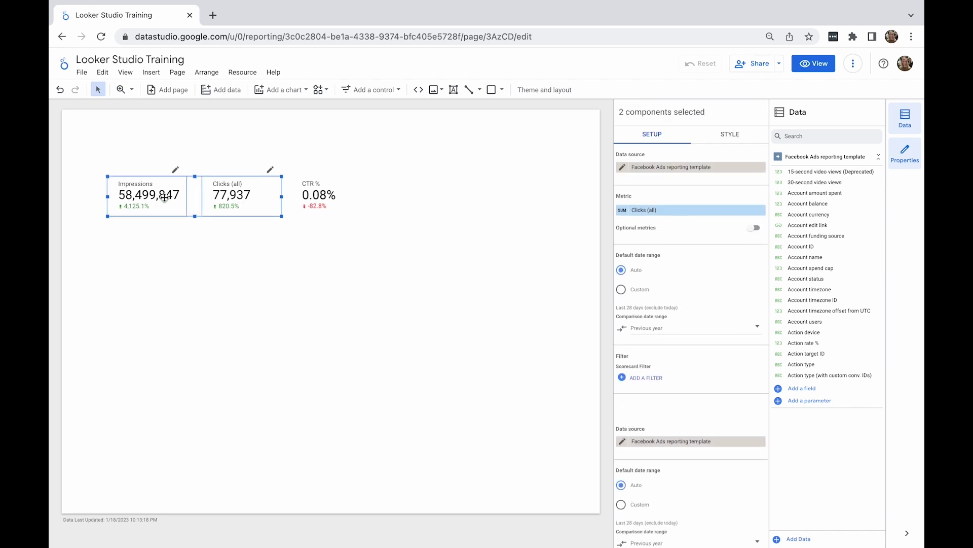
{"action": "left_click", "coordinate": [740, 135]}
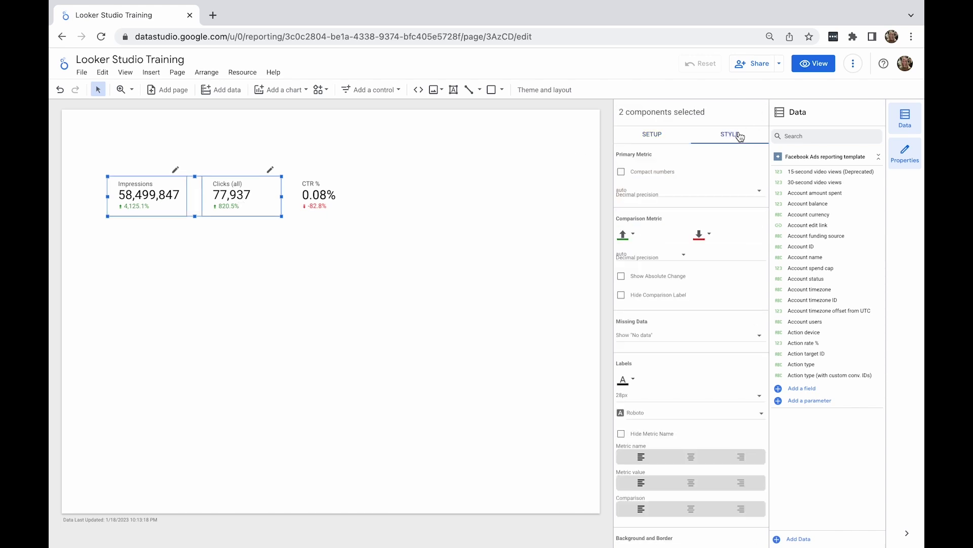
{"action": "left_click", "coordinate": [621, 173]}
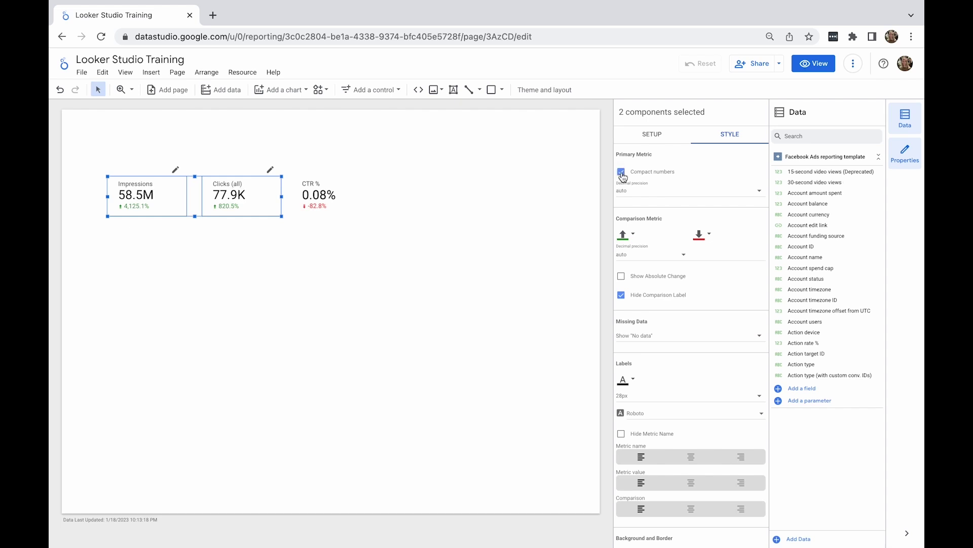
Give both scorecards a black border with corner radius 10.
{"action": "scroll", "coordinate": [727, 283], "scroll_direction": "down", "scroll_amount": 3}
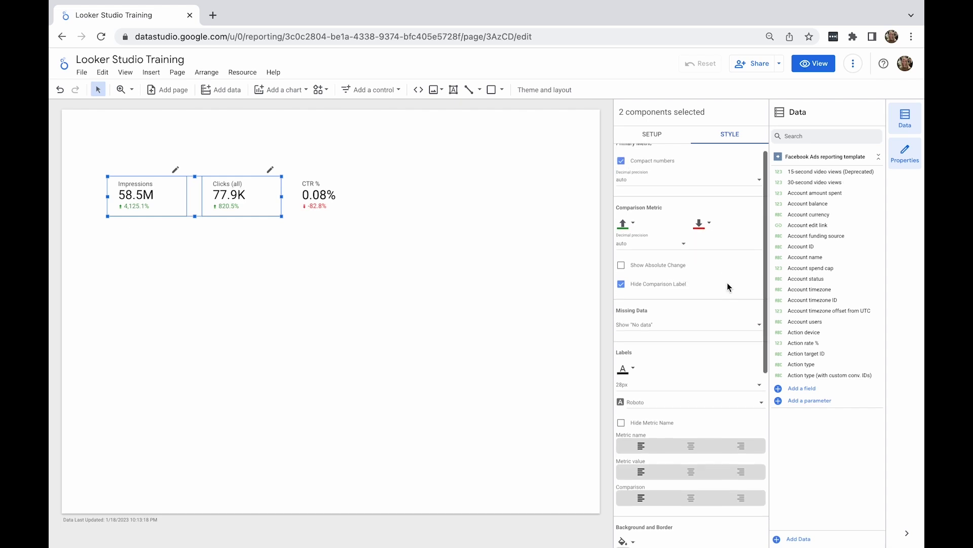
{"action": "scroll", "coordinate": [727, 282], "scroll_direction": "down", "scroll_amount": 1}
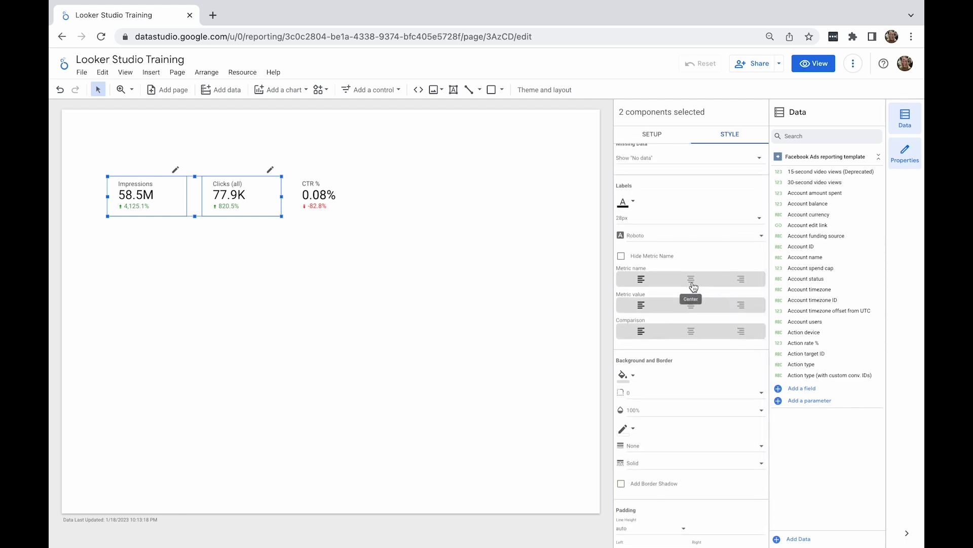
{"action": "scroll", "coordinate": [693, 287], "scroll_direction": "down", "scroll_amount": 4}
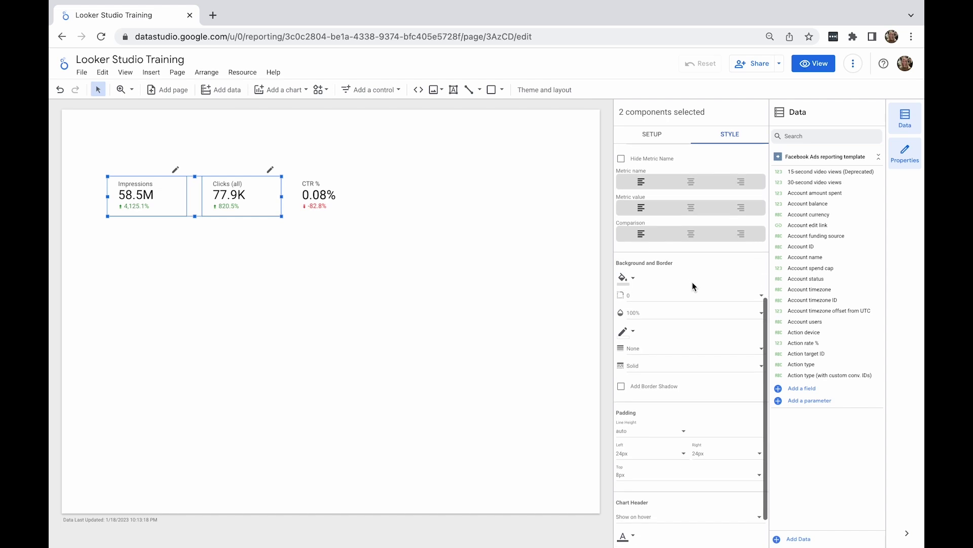
{"action": "scroll", "coordinate": [693, 283], "scroll_direction": "down", "scroll_amount": 2}
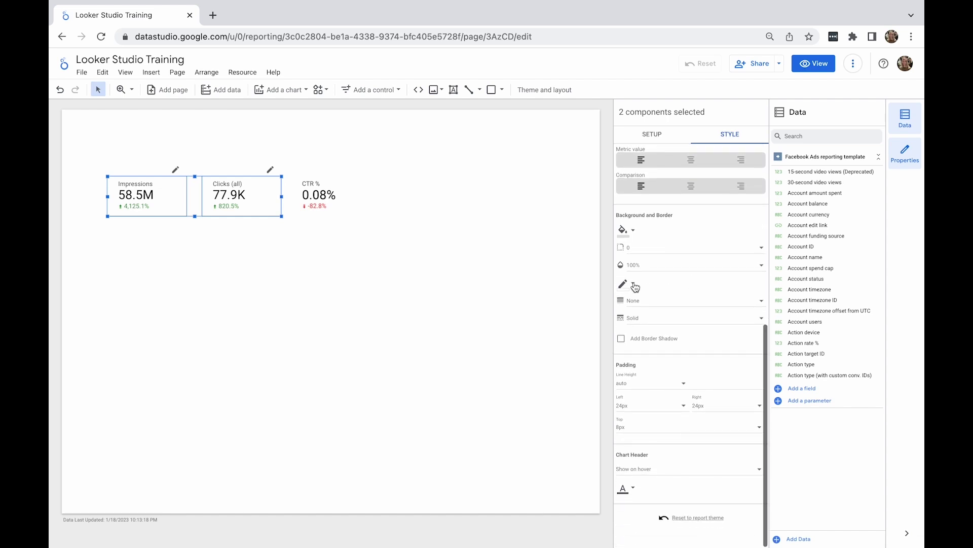
{"action": "left_click", "coordinate": [627, 284]}
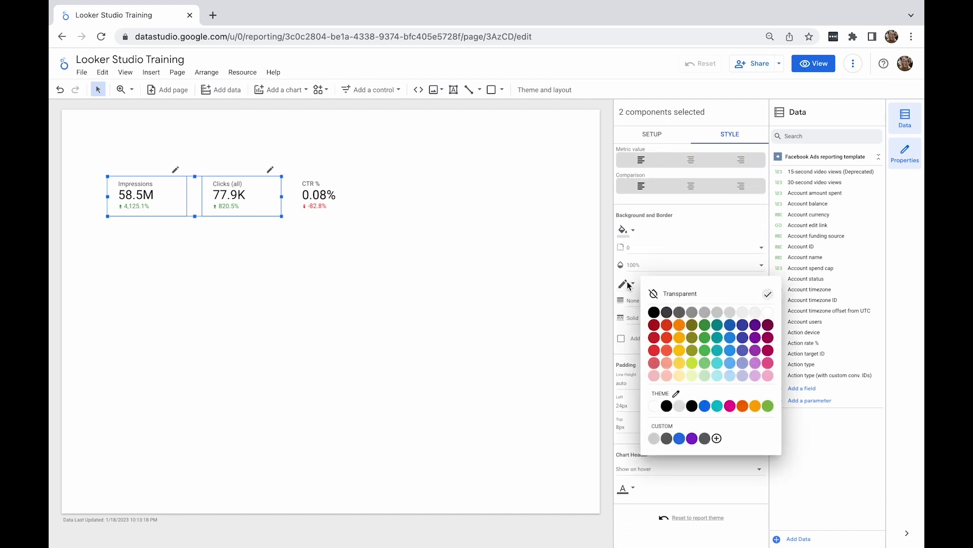
{"action": "left_click", "coordinate": [692, 407]}
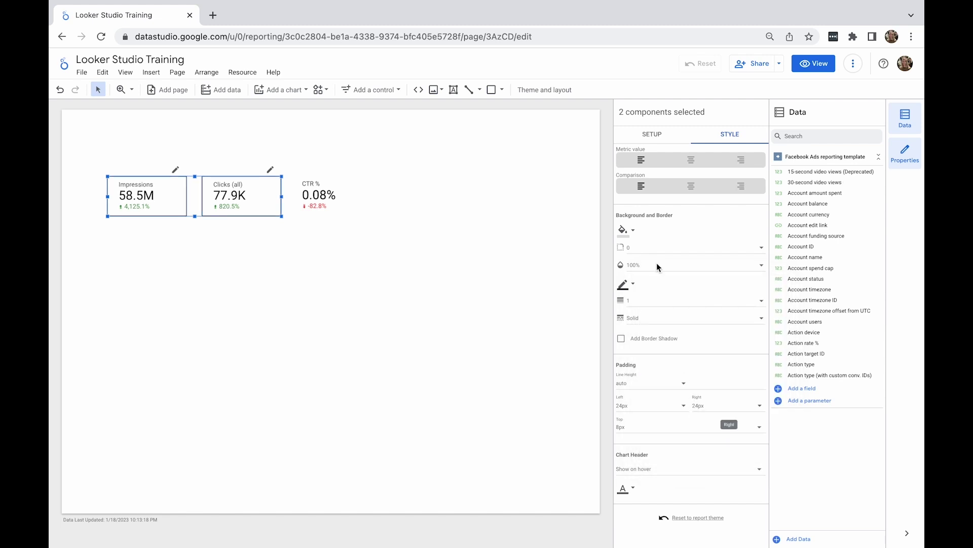
{"action": "left_click", "coordinate": [647, 254]}
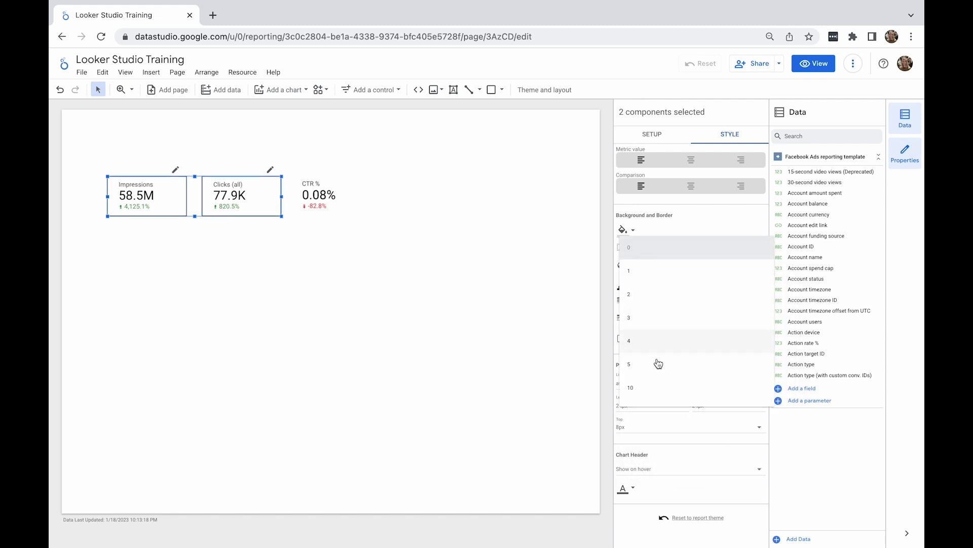
{"action": "left_click", "coordinate": [656, 388]}
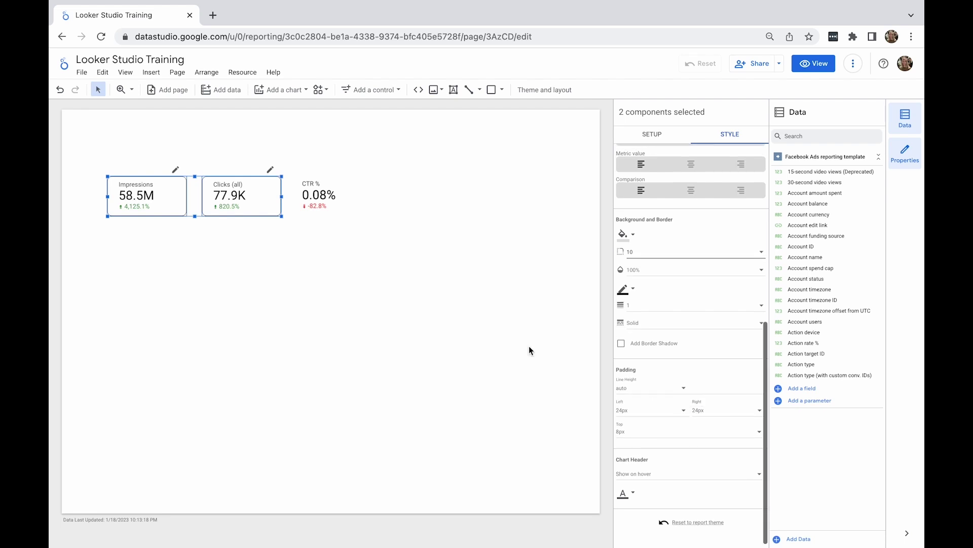
{"action": "left_click", "coordinate": [330, 263]}
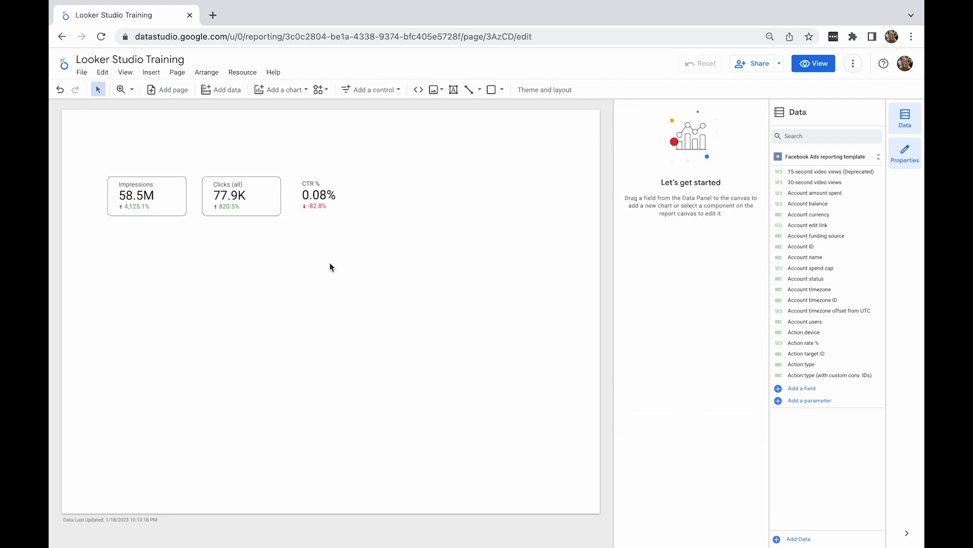
Copy the Clicks (all) scorecard and paste only its style onto the CTR % scorecard.
{"action": "left_click", "coordinate": [259, 203]}
{"action": "right_click", "coordinate": [259, 203]}
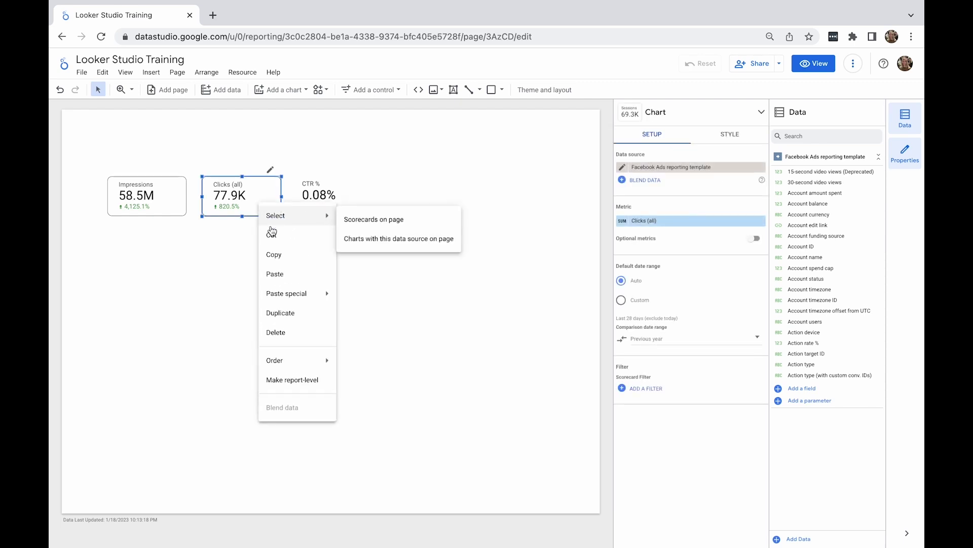
{"action": "left_click", "coordinate": [278, 255]}
{"action": "left_click", "coordinate": [267, 242]}
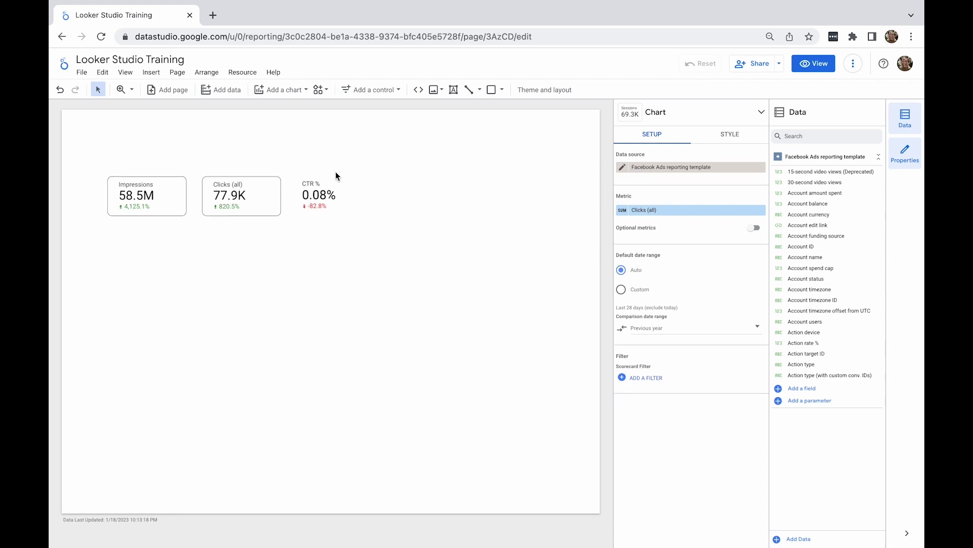
{"action": "left_click", "coordinate": [332, 184]}
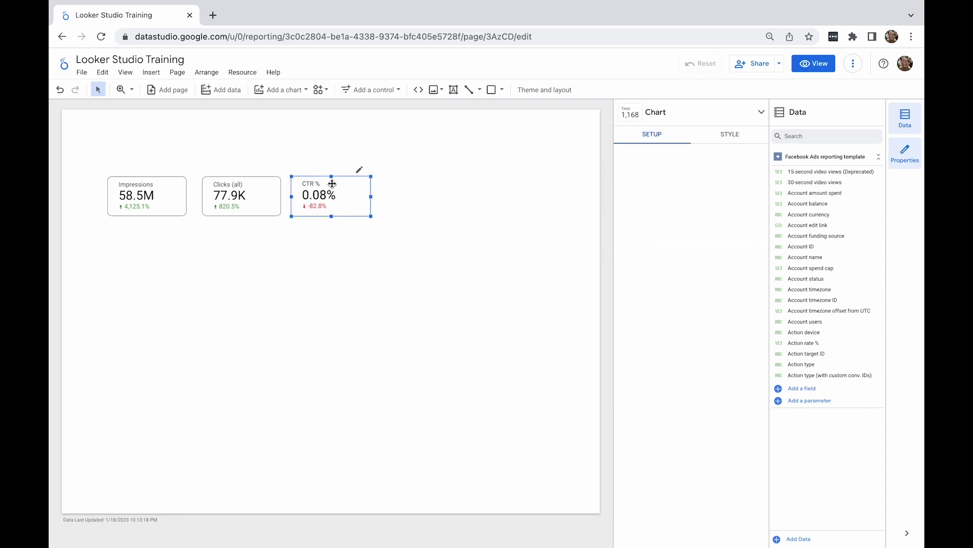
{"action": "right_click", "coordinate": [332, 185]}
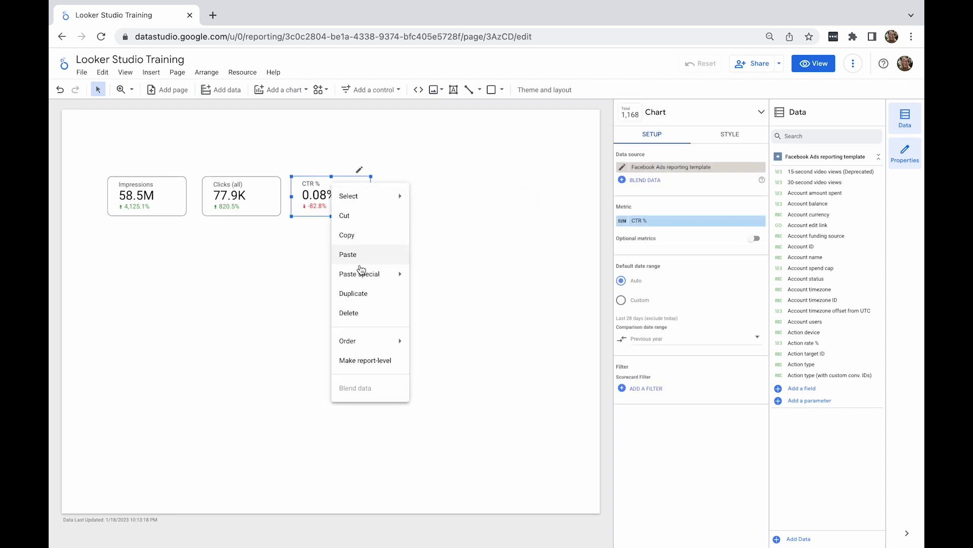
{"action": "mouse_move", "coordinate": [358, 274]}
{"action": "left_click", "coordinate": [434, 280]}
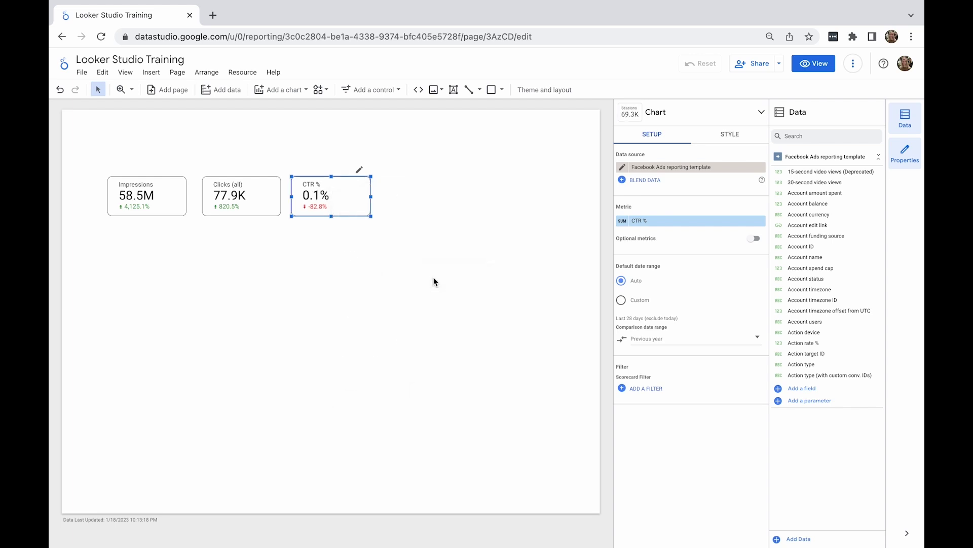
Nudge Clicks (all) toward Impressions and distribute all three scorecards horizontally.
{"action": "left_click", "coordinate": [368, 245]}
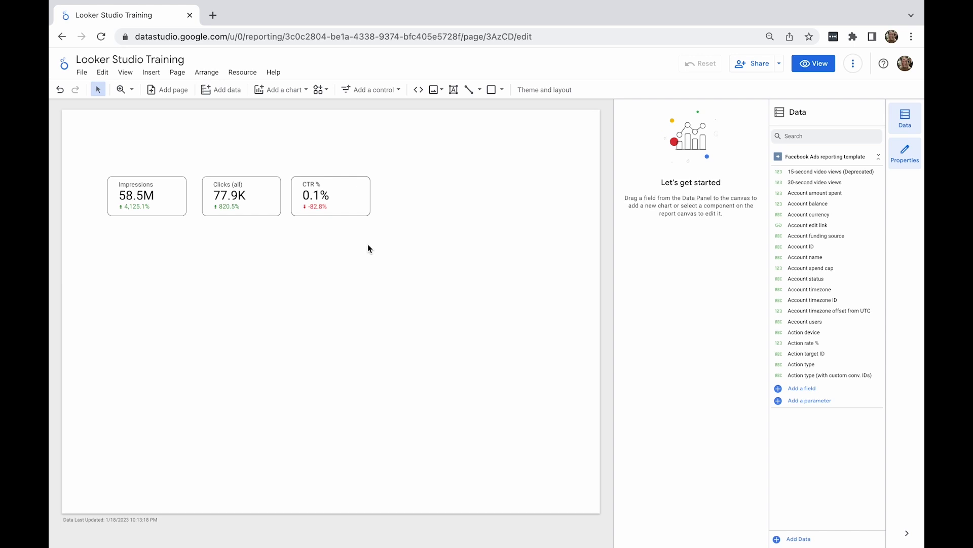
{"action": "key", "text": "ctrl+z"}
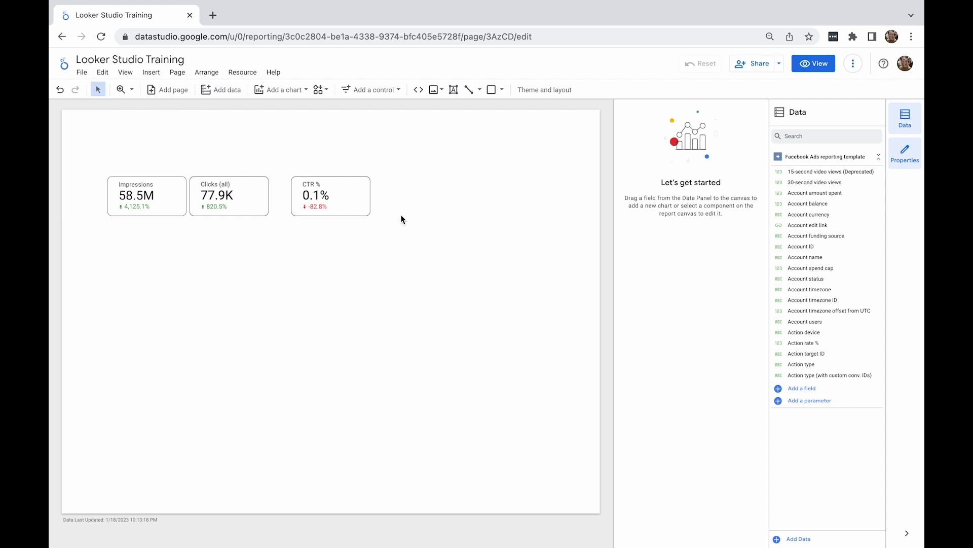
{"action": "left_click_drag", "start_coordinate": [401, 215], "coordinate": [134, 172]}
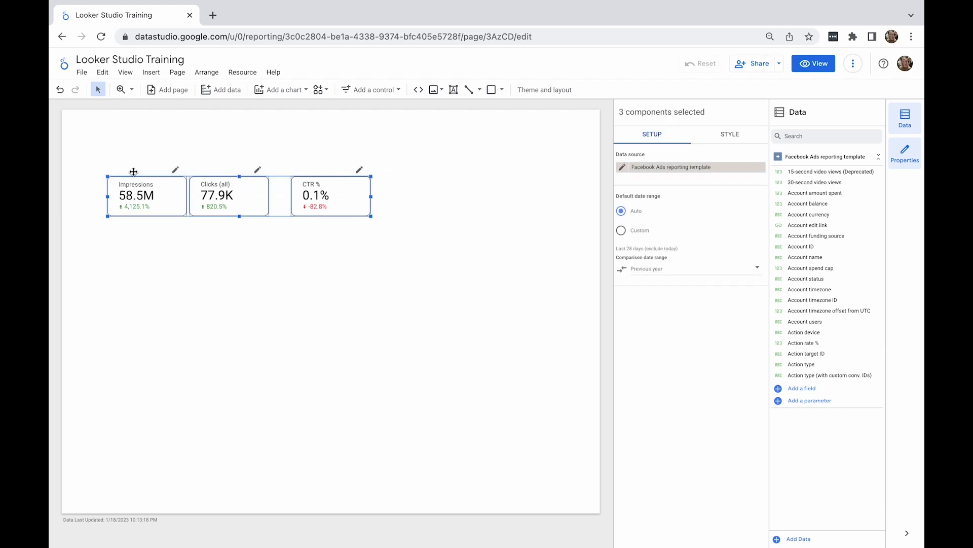
{"action": "left_click", "coordinate": [207, 72]}
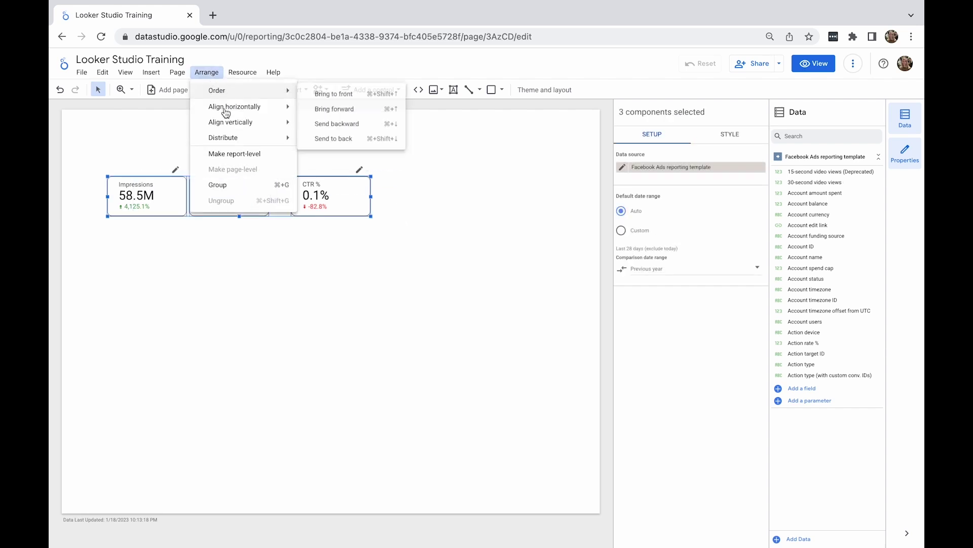
{"action": "mouse_move", "coordinate": [226, 138]}
{"action": "left_click", "coordinate": [318, 143]}
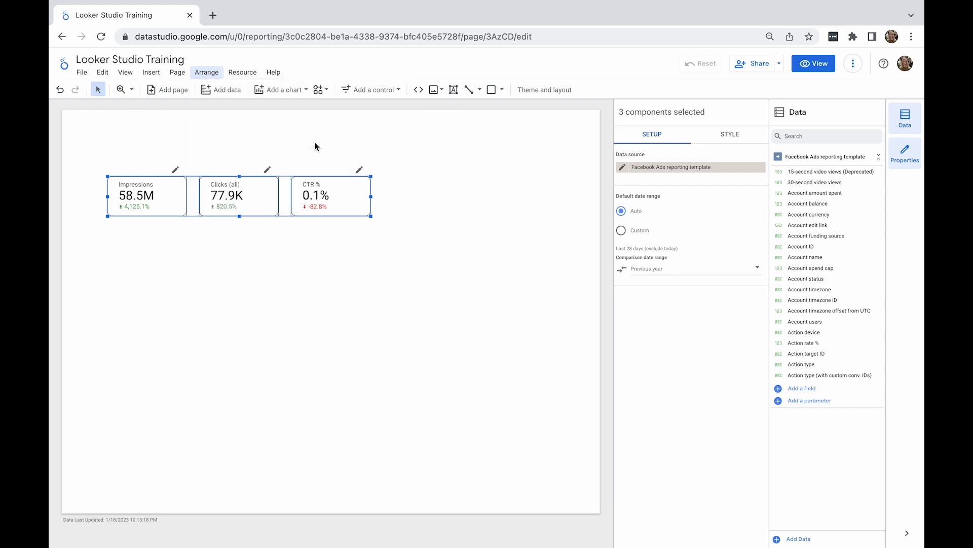
{"action": "left_click", "coordinate": [280, 226]}
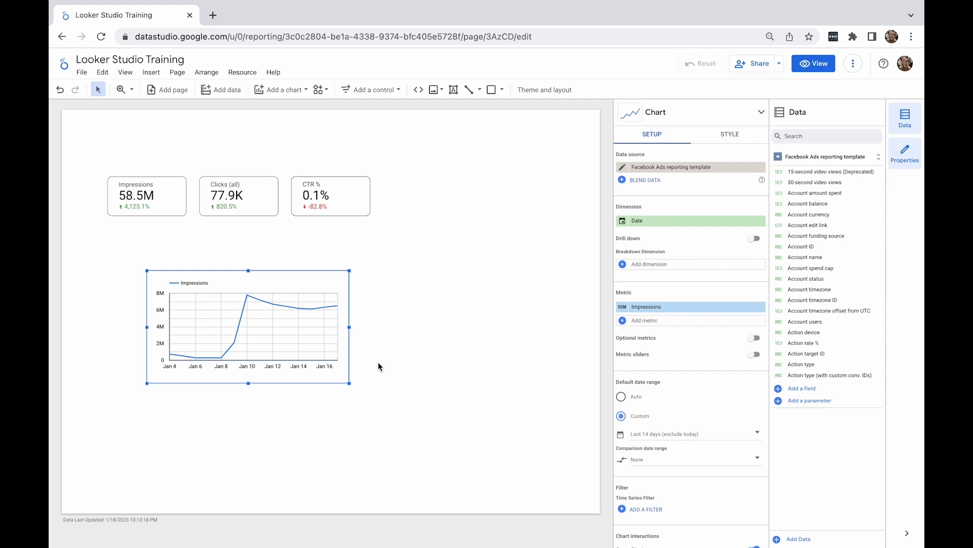
Add CTR (link click-through rate) as the chart's second metric, renamed 'CTR %'.
{"action": "left_click", "coordinate": [664, 320]}
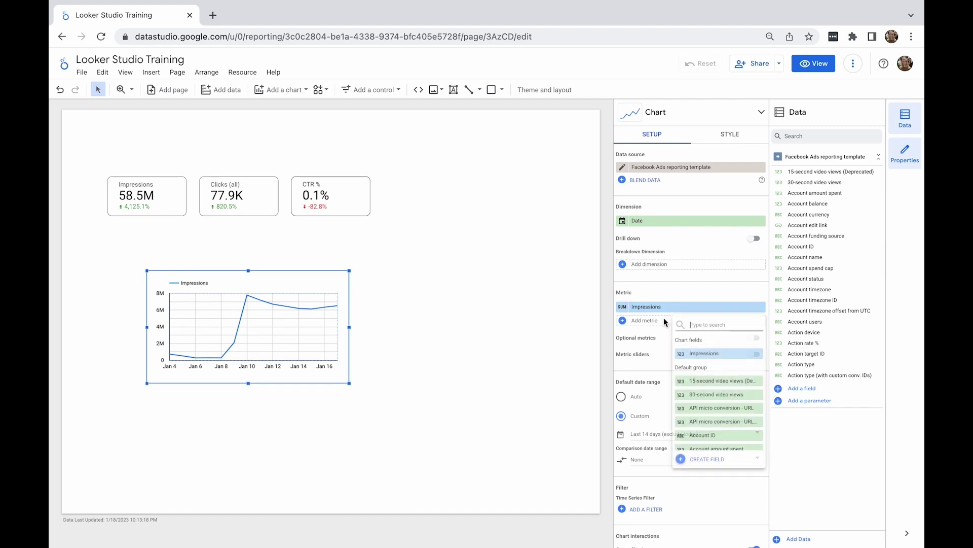
{"action": "type", "text": "ct"}
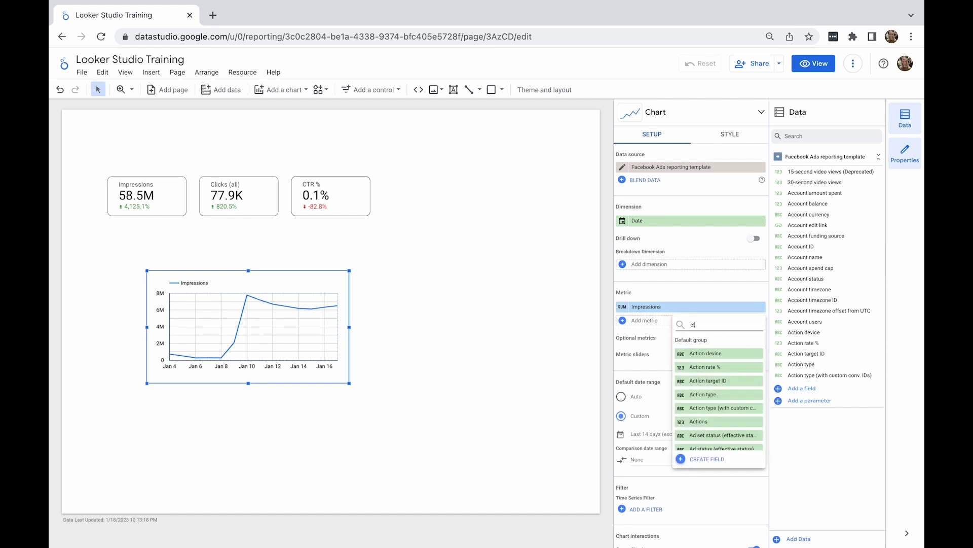
{"action": "type", "text": "lick"}
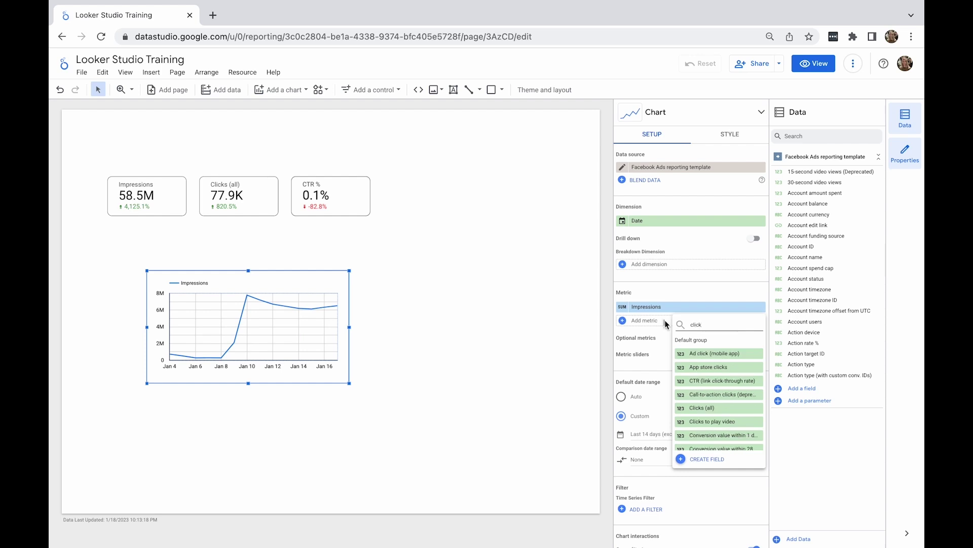
{"action": "left_click", "coordinate": [682, 380]}
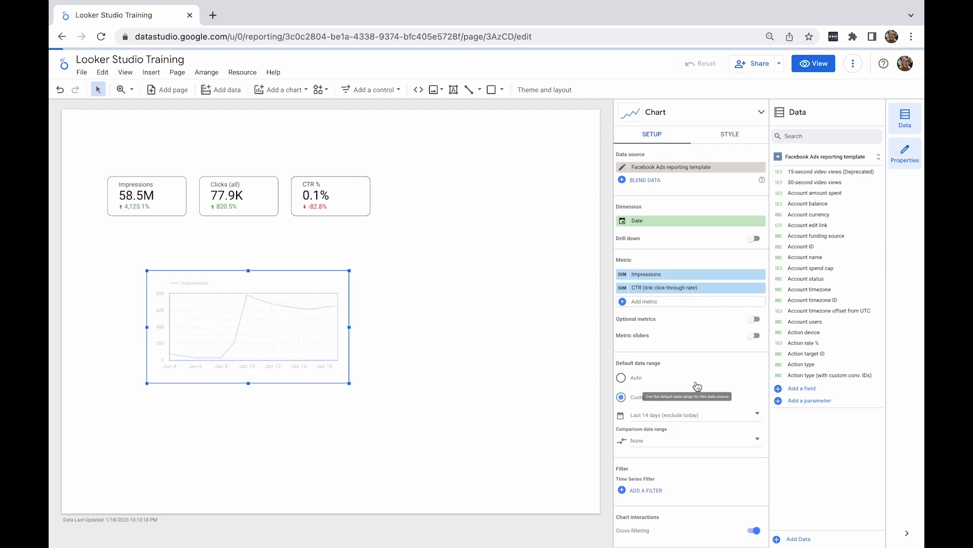
{"action": "left_click", "coordinate": [639, 290]}
{"action": "key", "text": "ctrl+a"}
{"action": "type", "text": "CTR %"}
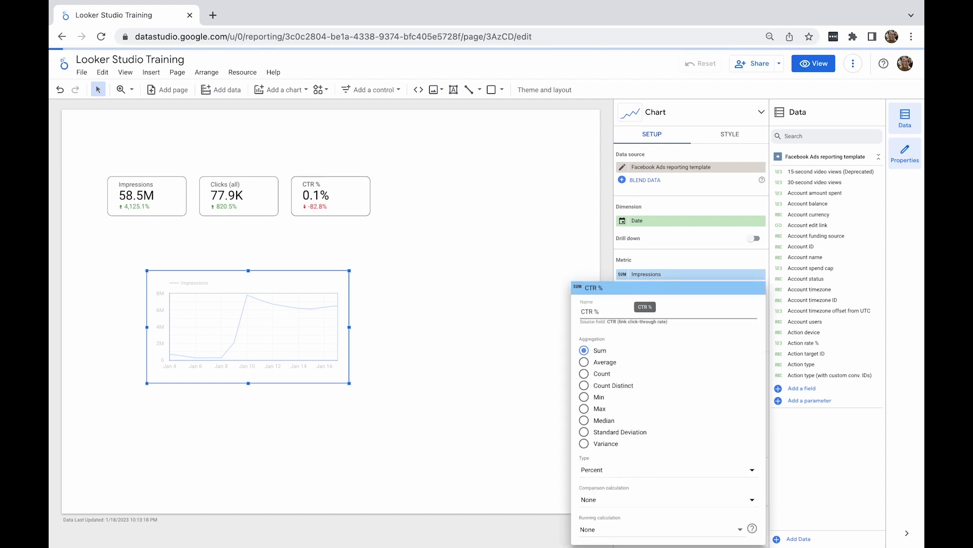
{"action": "key", "text": "Return"}
{"action": "left_click", "coordinate": [371, 318]}
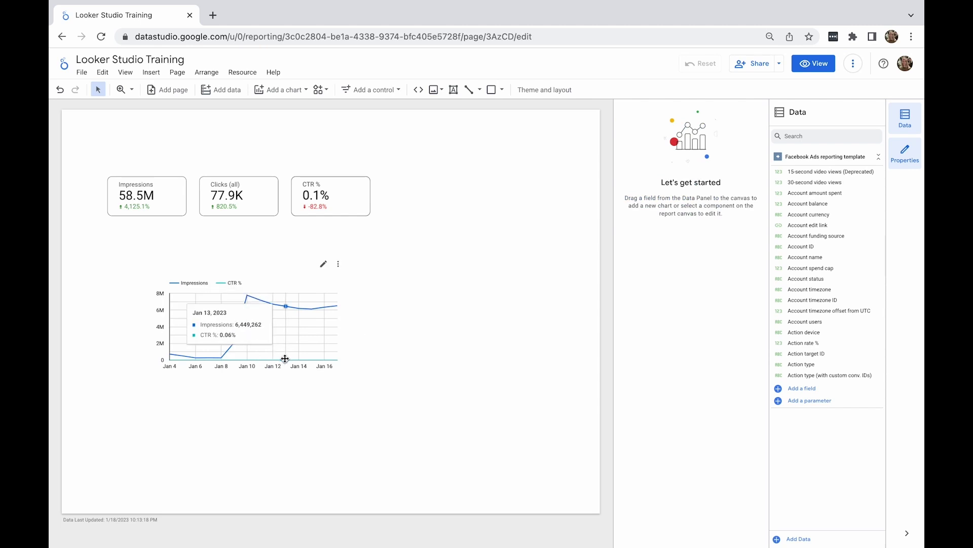
{"action": "left_click", "coordinate": [290, 285]}
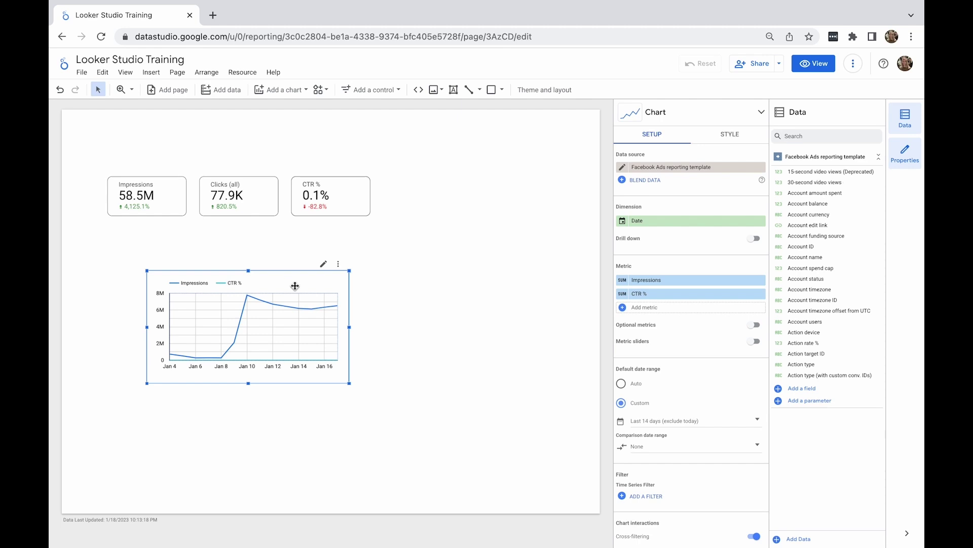
Display the Impressions series as light-grey bars.
{"action": "left_click", "coordinate": [726, 138]}
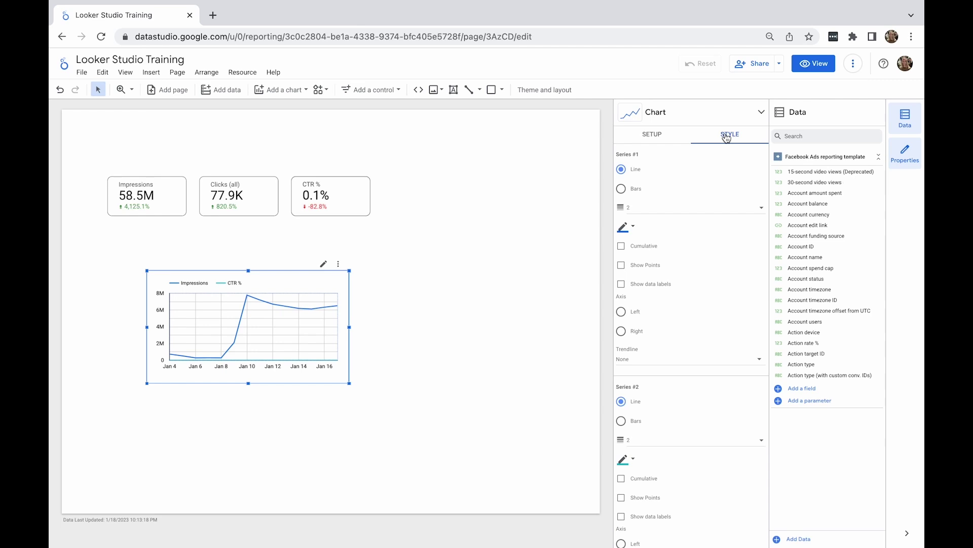
{"action": "left_click", "coordinate": [632, 193]}
{"action": "left_click", "coordinate": [626, 212]}
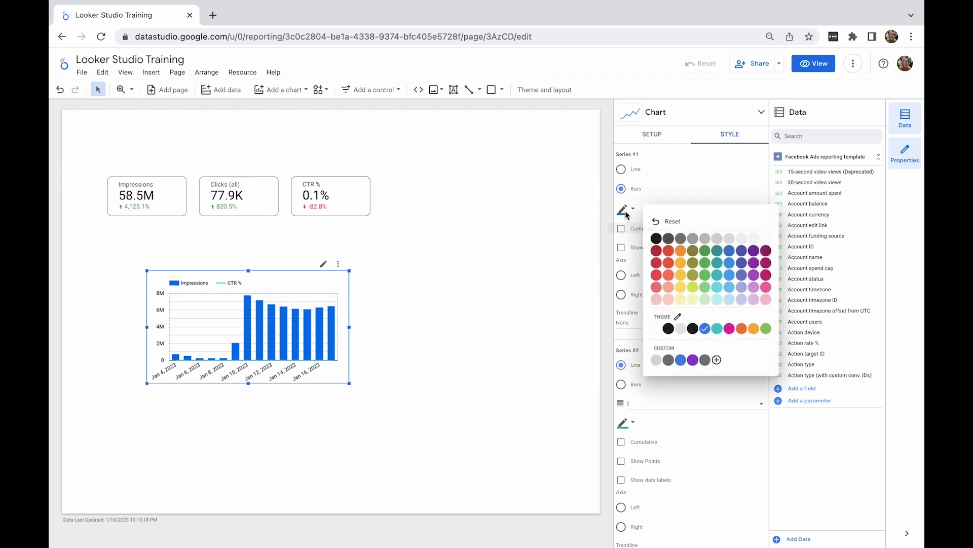
{"action": "left_click", "coordinate": [679, 330]}
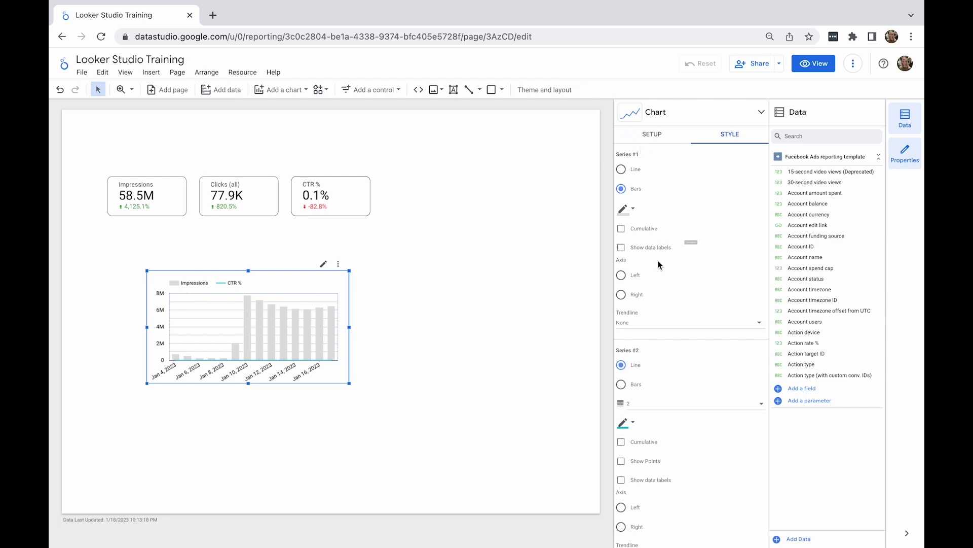
Put the CTR % line on a right-hand axis and toggle its data labels.
{"action": "scroll", "coordinate": [659, 260], "scroll_direction": "down", "scroll_amount": 3}
{"action": "left_click", "coordinate": [621, 353]}
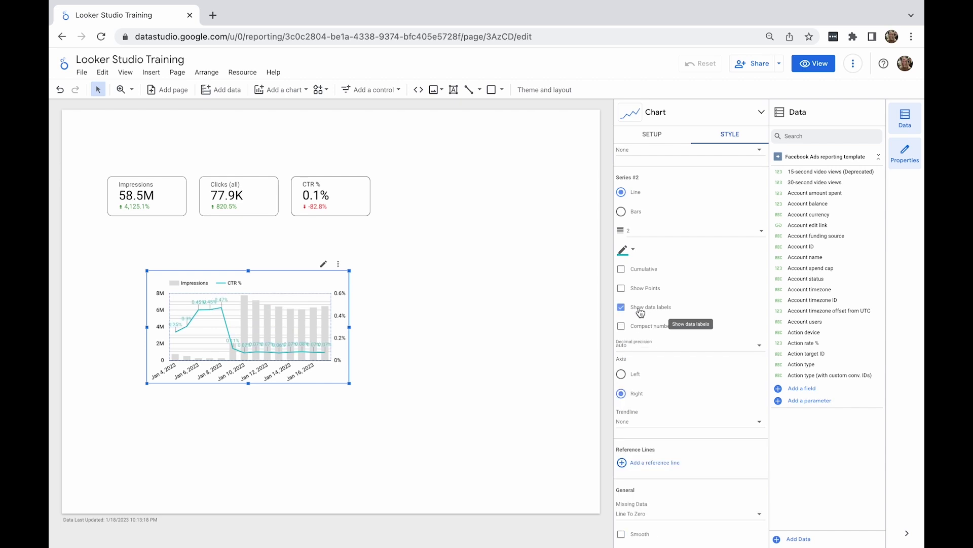
{"action": "left_click", "coordinate": [634, 335]}
{"action": "scroll", "coordinate": [658, 265], "scroll_direction": "up", "scroll_amount": 3}
{"action": "scroll", "coordinate": [658, 265], "scroll_direction": "down", "scroll_amount": 3}
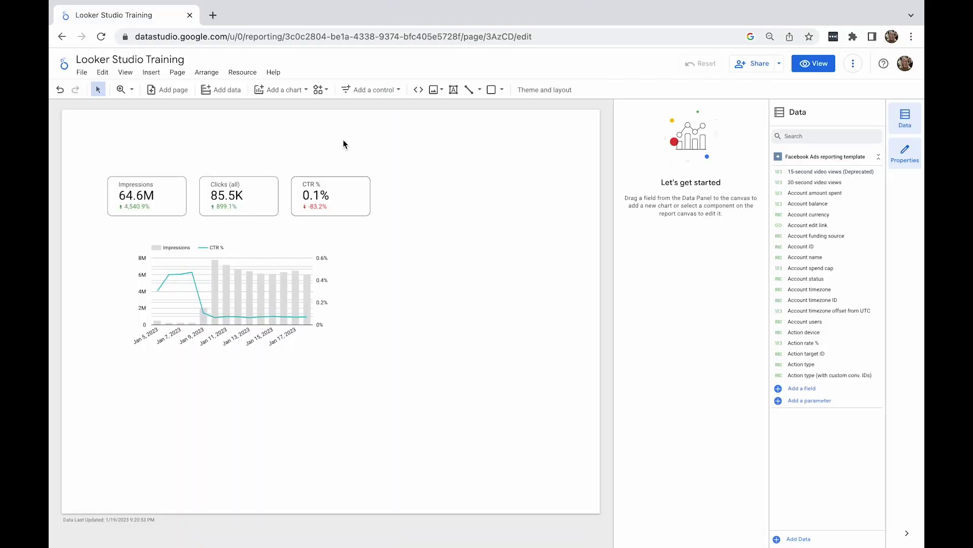
Add a horizontal bar chart to the right of the time series.
{"action": "left_click", "coordinate": [298, 90]}
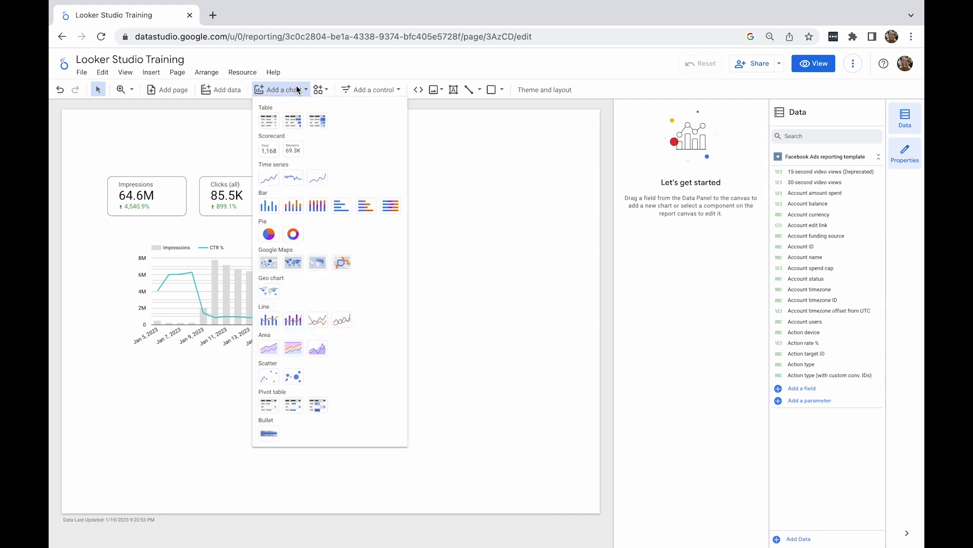
{"action": "left_click", "coordinate": [341, 205]}
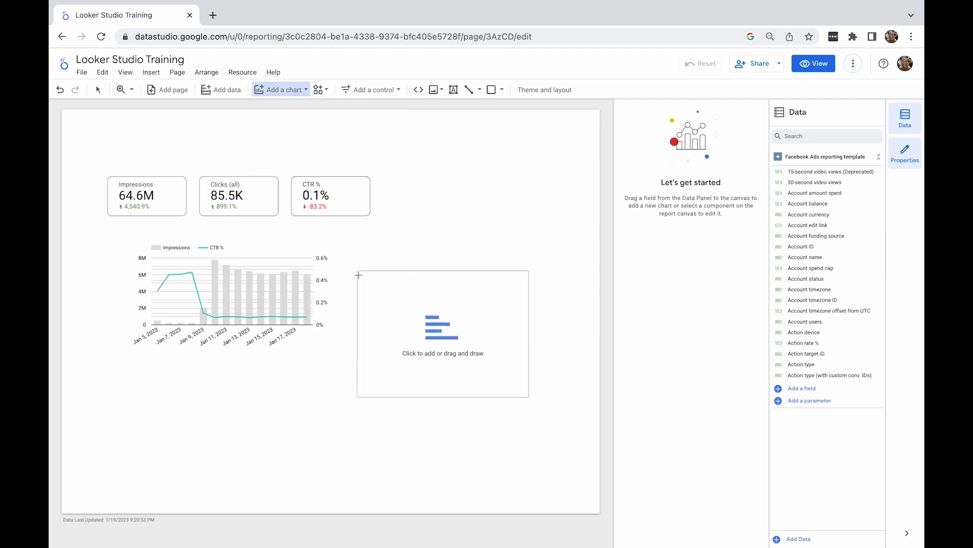
{"action": "left_click_drag", "start_coordinate": [357, 243], "coordinate": [533, 331]}
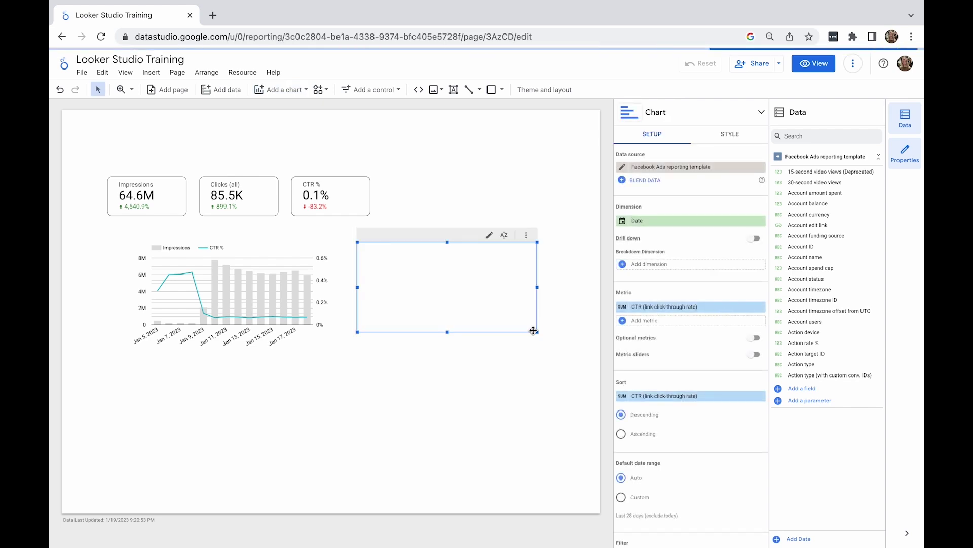
Set the bar chart's metric to Link clicks and its dimension to Campaign name.
{"action": "left_click", "coordinate": [670, 306]}
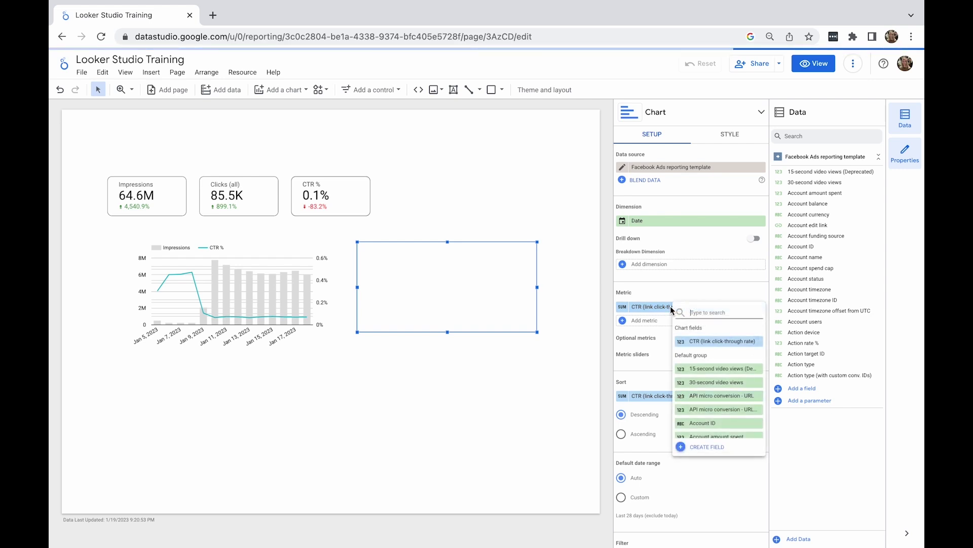
{"action": "type", "text": "link clicks"}
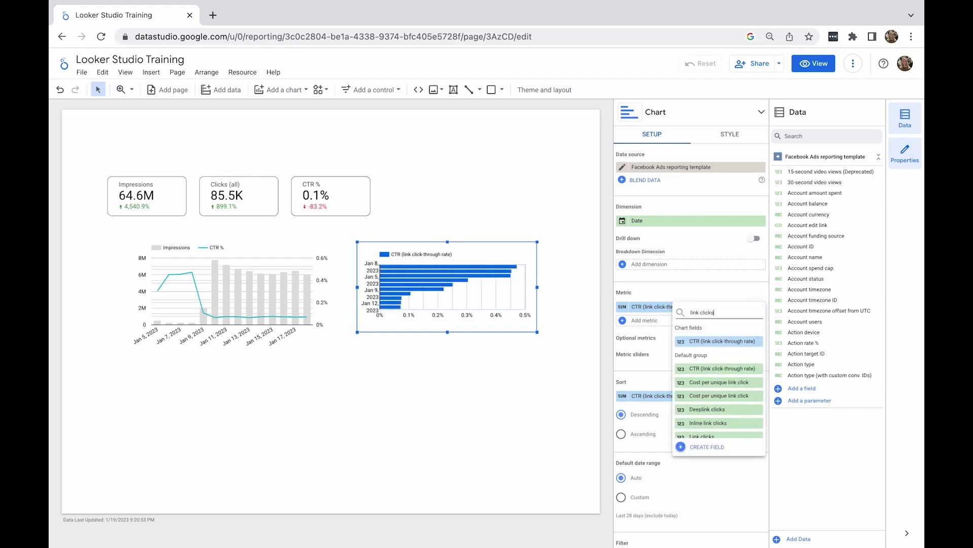
{"action": "scroll", "coordinate": [719, 401], "scroll_direction": "down", "scroll_amount": 2}
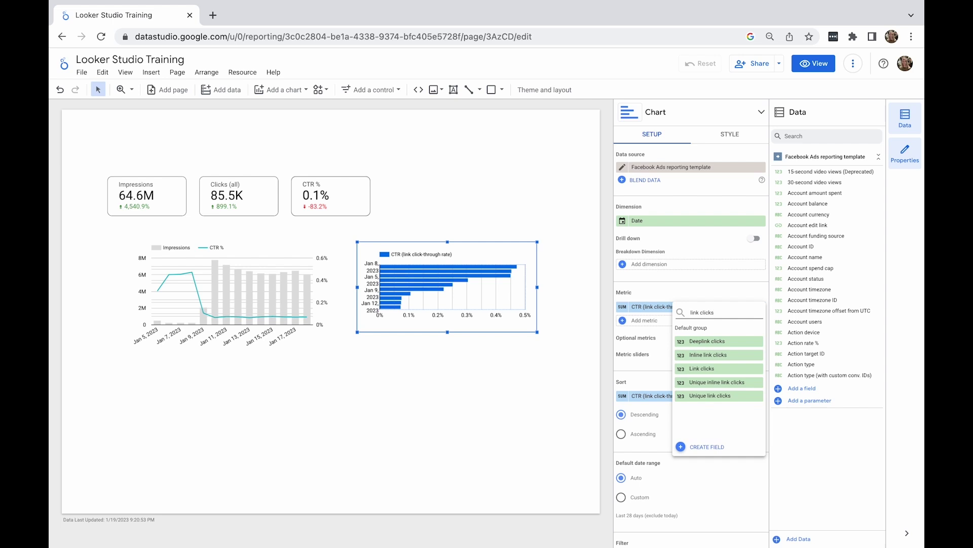
{"action": "left_click", "coordinate": [698, 374]}
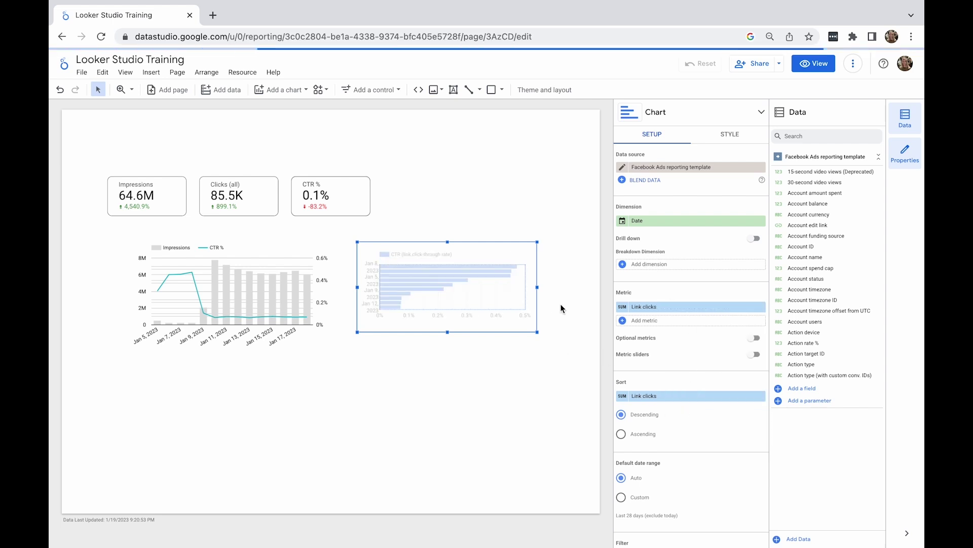
{"action": "left_click", "coordinate": [649, 222]}
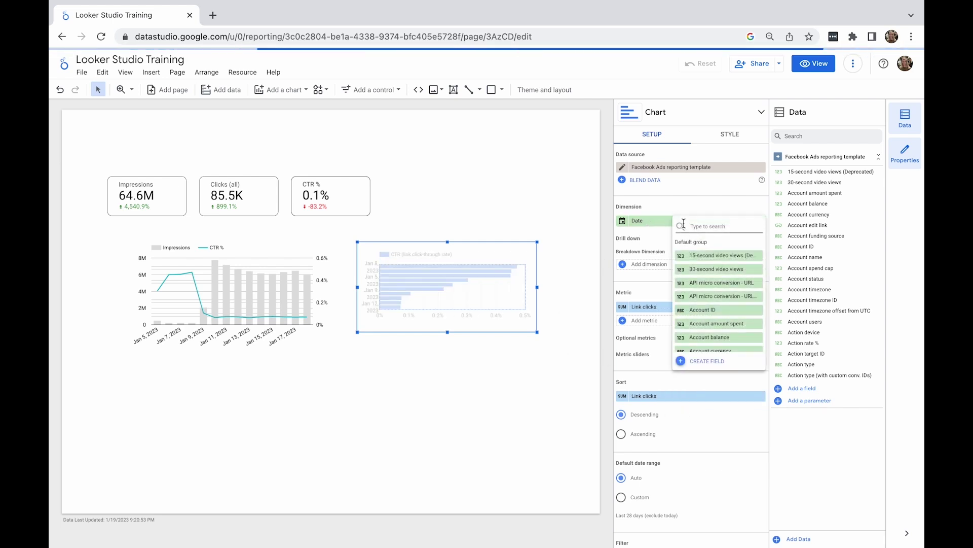
{"action": "type", "text": "cam"}
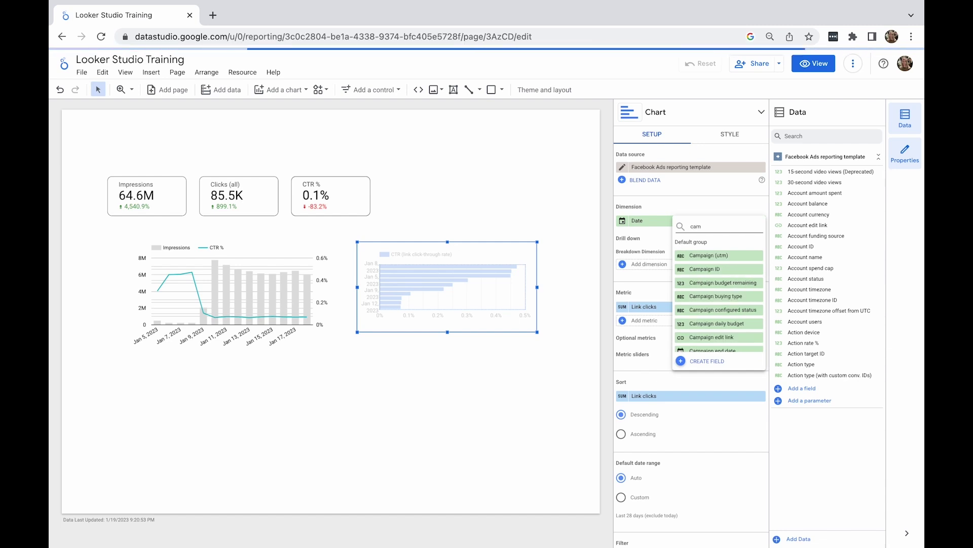
{"action": "type", "text": "paign na"}
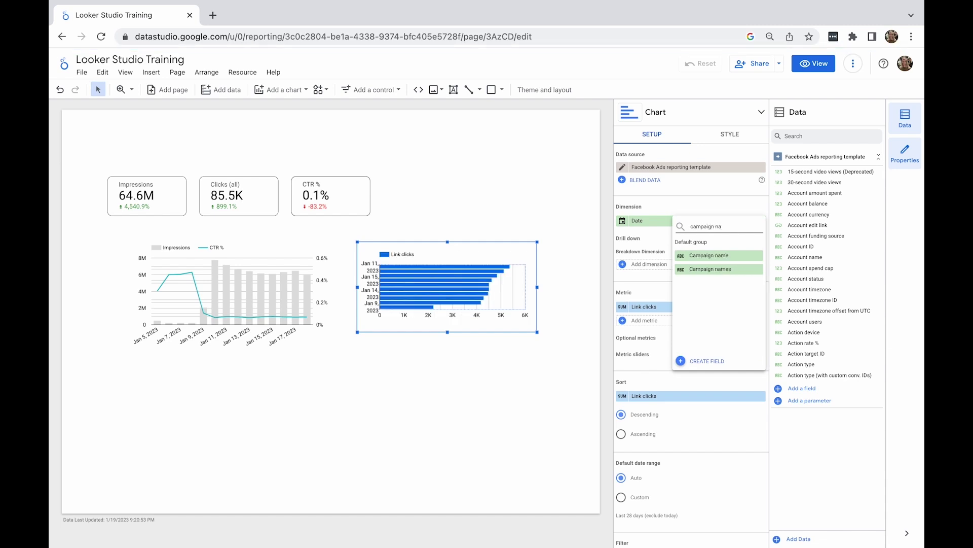
{"action": "left_click", "coordinate": [707, 256]}
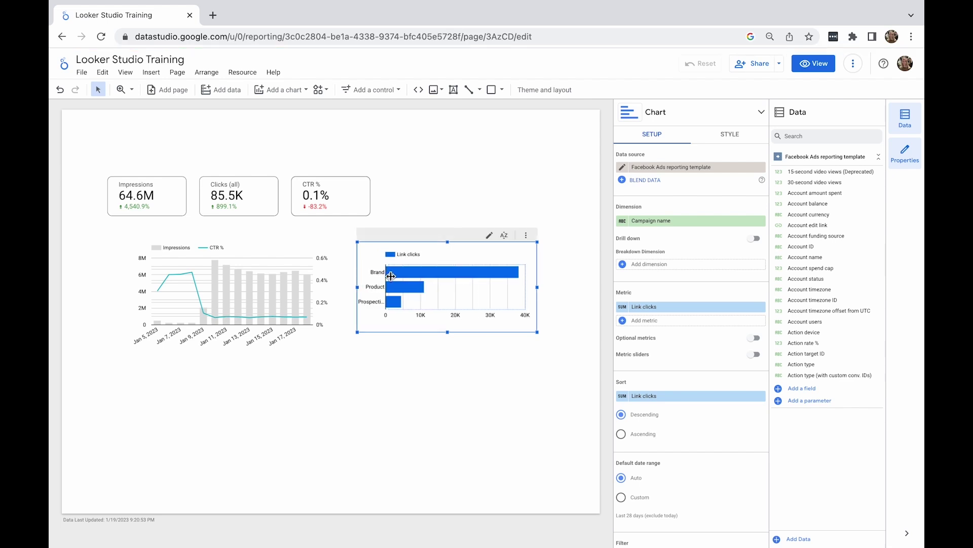
{"action": "mouse_move", "coordinate": [410, 282]}
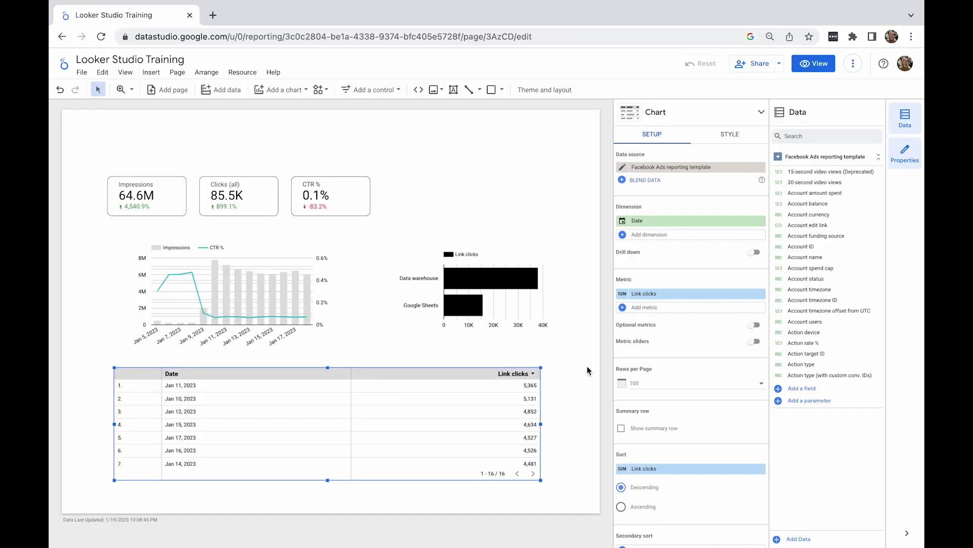
Replace the table's Date dimension with Campaign name followed by Ad set name.
{"action": "left_click", "coordinate": [669, 220]}
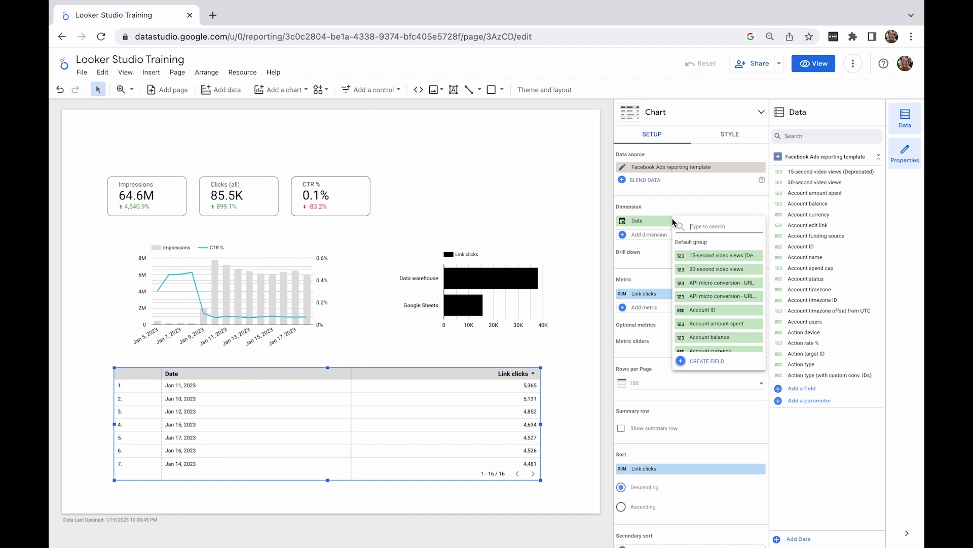
{"action": "type", "text": "ad set"}
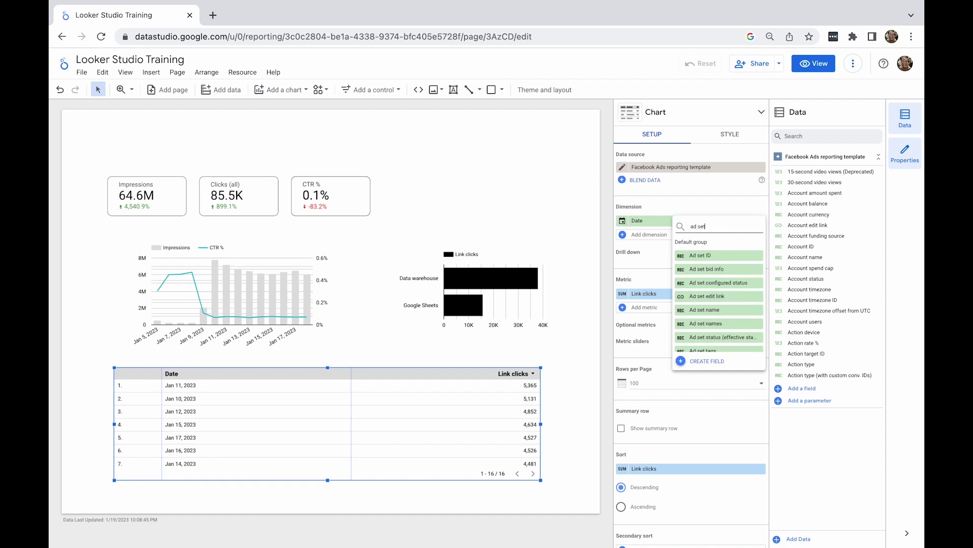
{"action": "type", "text": " na"}
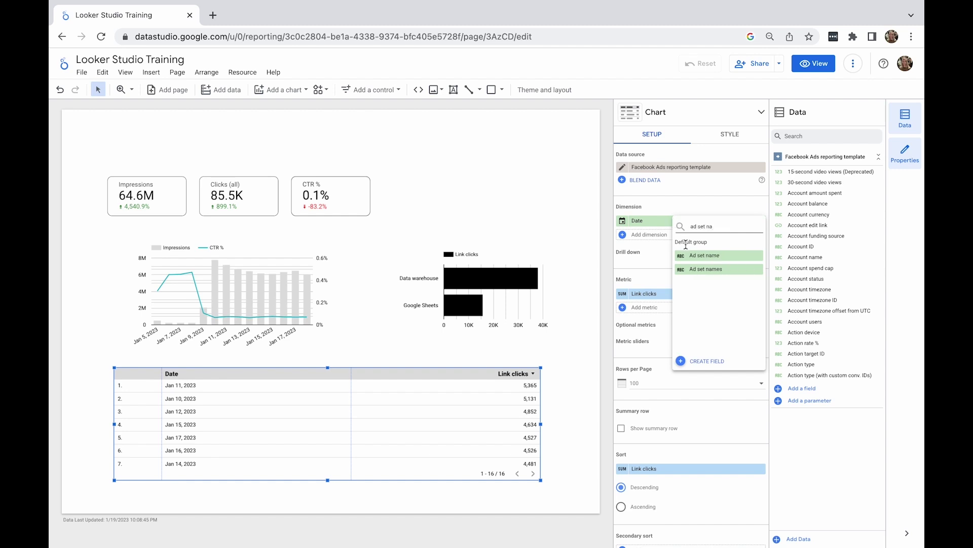
{"action": "left_click", "coordinate": [687, 256]}
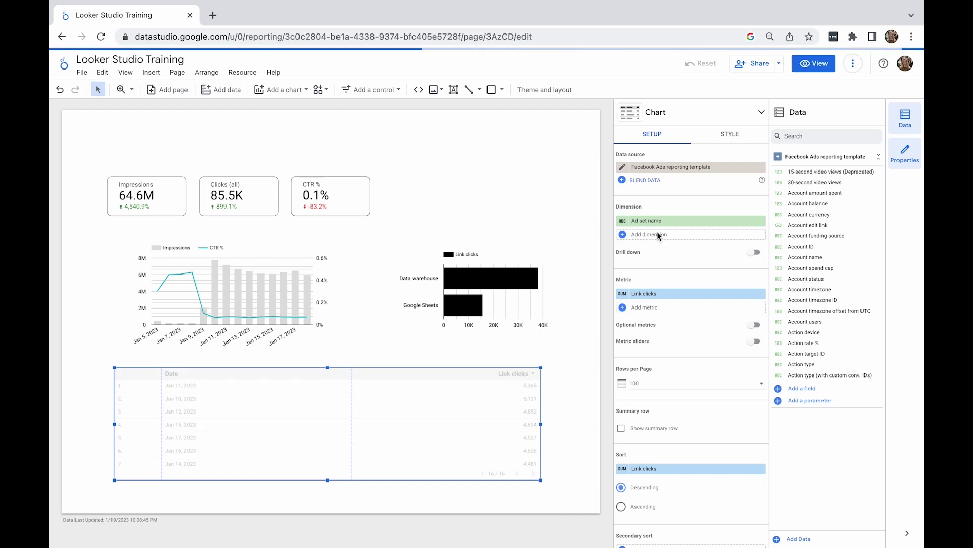
{"action": "left_click", "coordinate": [658, 236]}
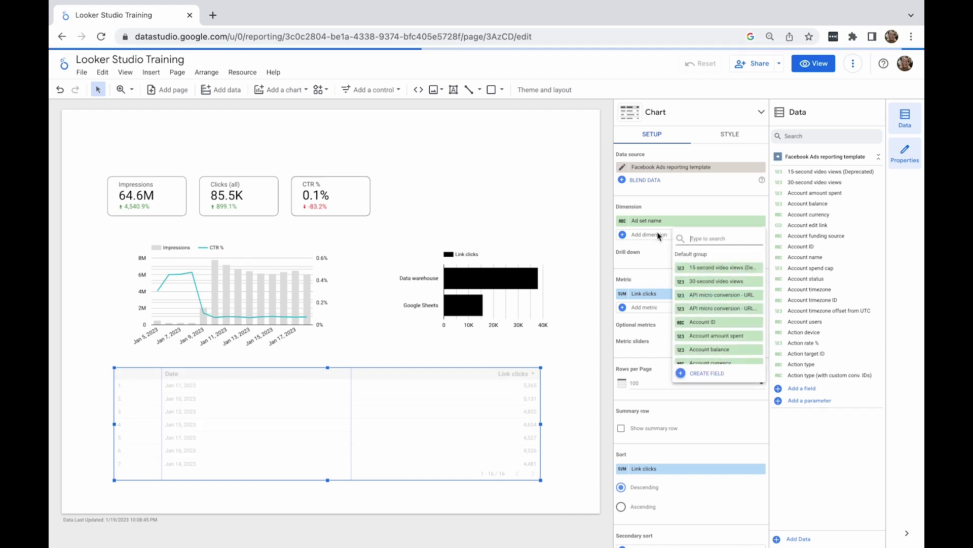
{"action": "type", "text": "campaig"}
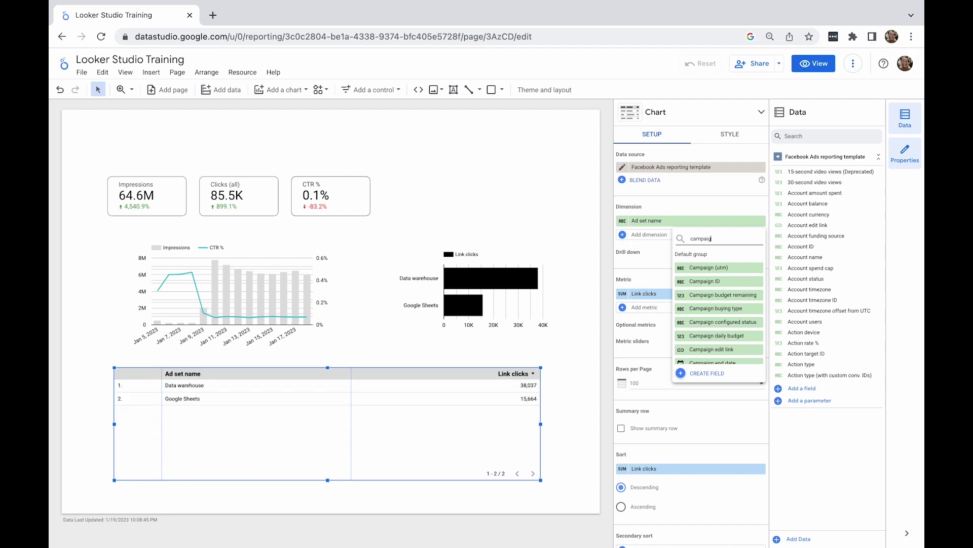
{"action": "type", "text": "n nam"}
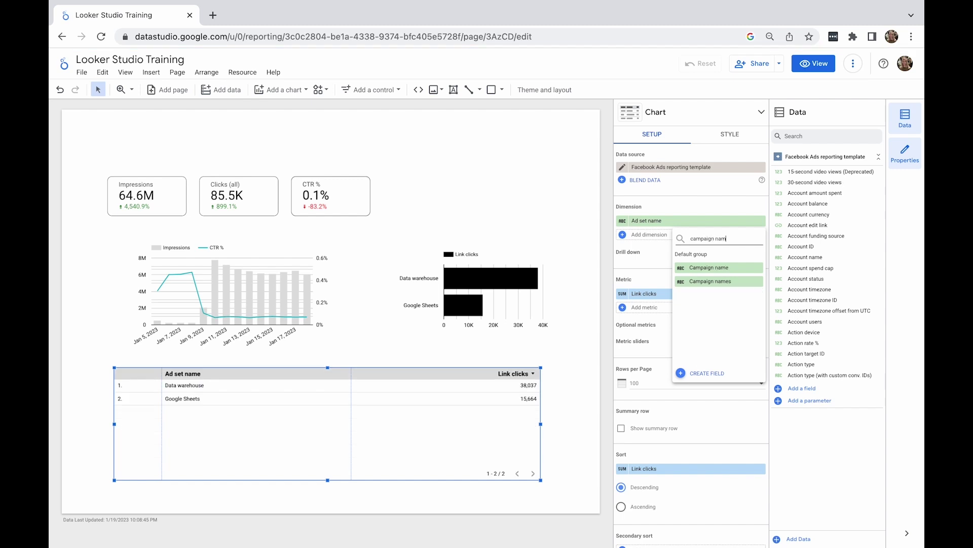
{"action": "left_click", "coordinate": [685, 266]}
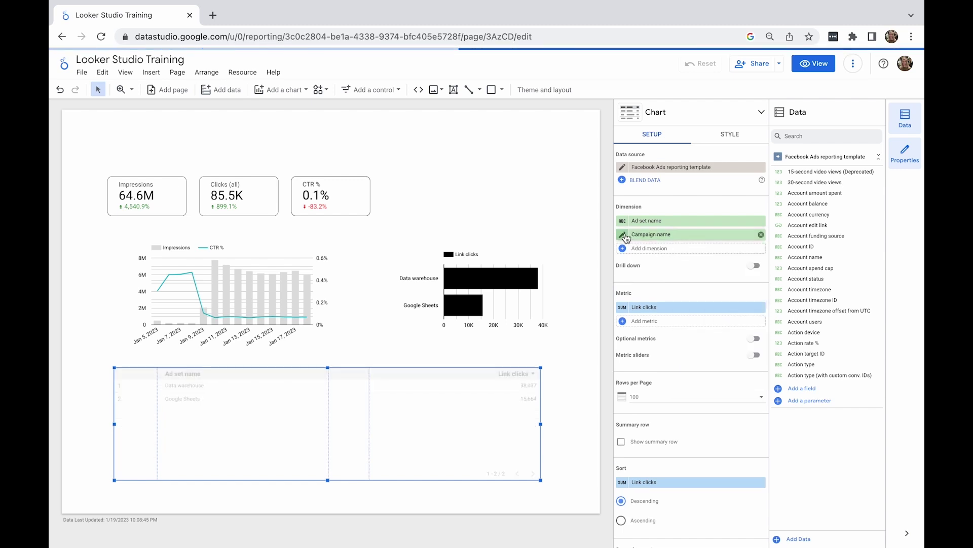
{"action": "left_click_drag", "start_coordinate": [625, 238], "coordinate": [647, 221]}
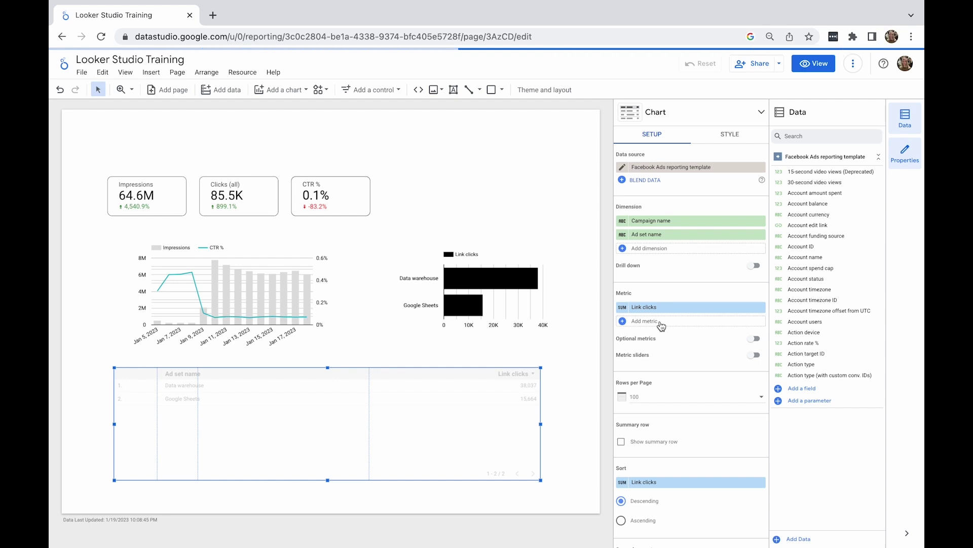
Add Impressions as a table metric, placed before Link clicks.
{"action": "left_click", "coordinate": [662, 325]}
{"action": "type", "text": "imp"}
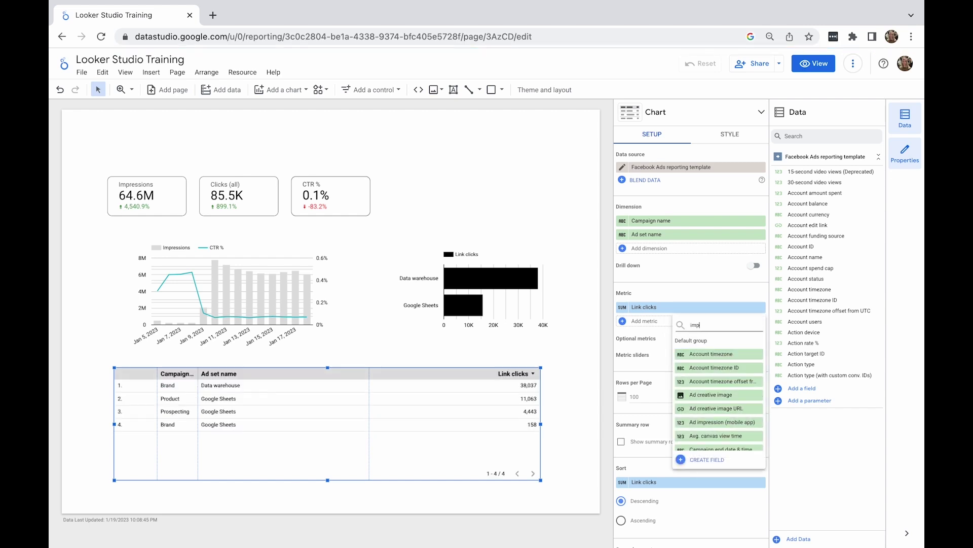
{"action": "type", "text": "ressions"}
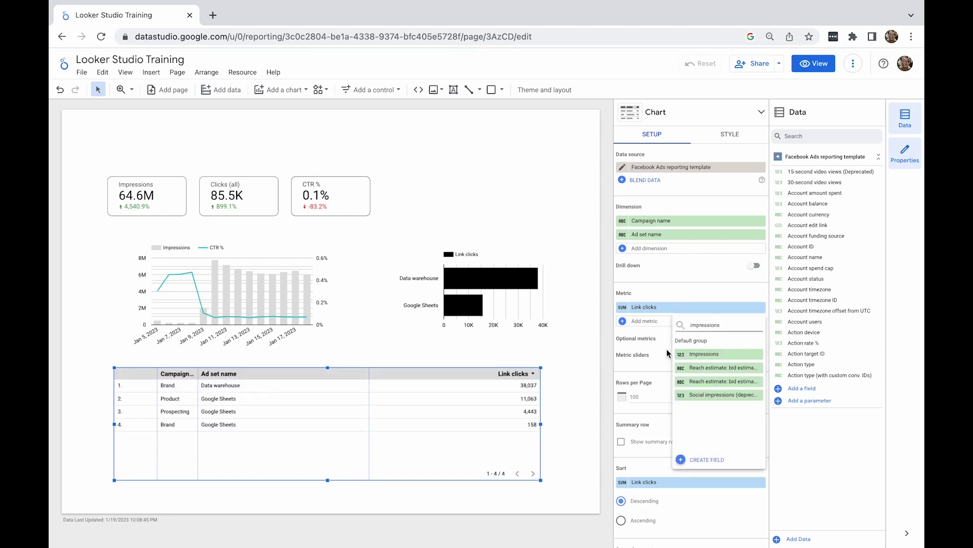
{"action": "left_click", "coordinate": [693, 355]}
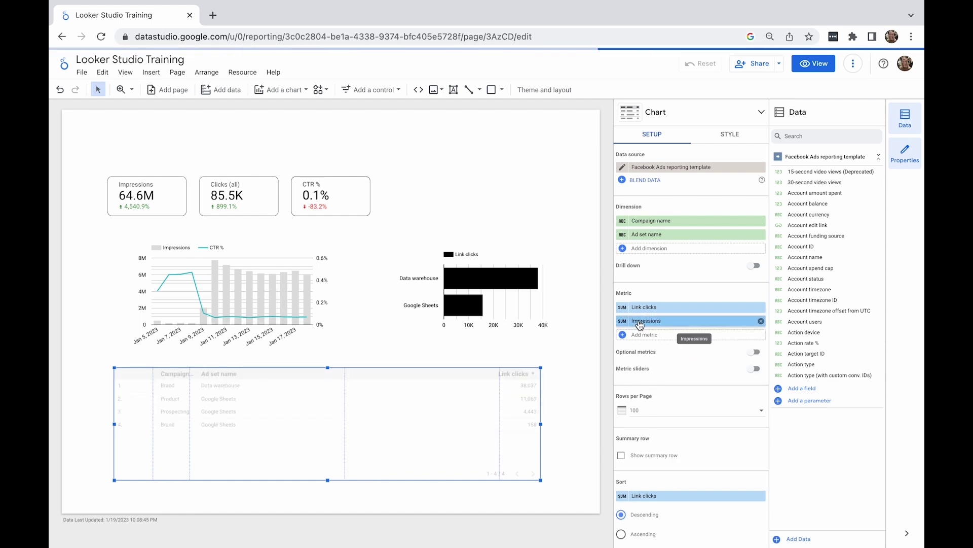
{"action": "left_click_drag", "start_coordinate": [640, 325], "coordinate": [637, 302]}
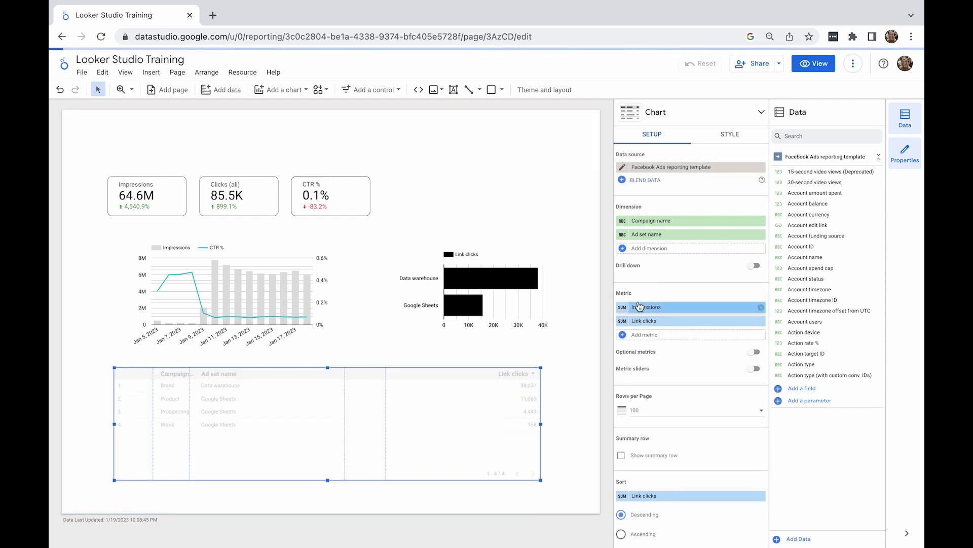
Add the CTR metric to the table and rename it 'CTR %'.
{"action": "left_click", "coordinate": [657, 335]}
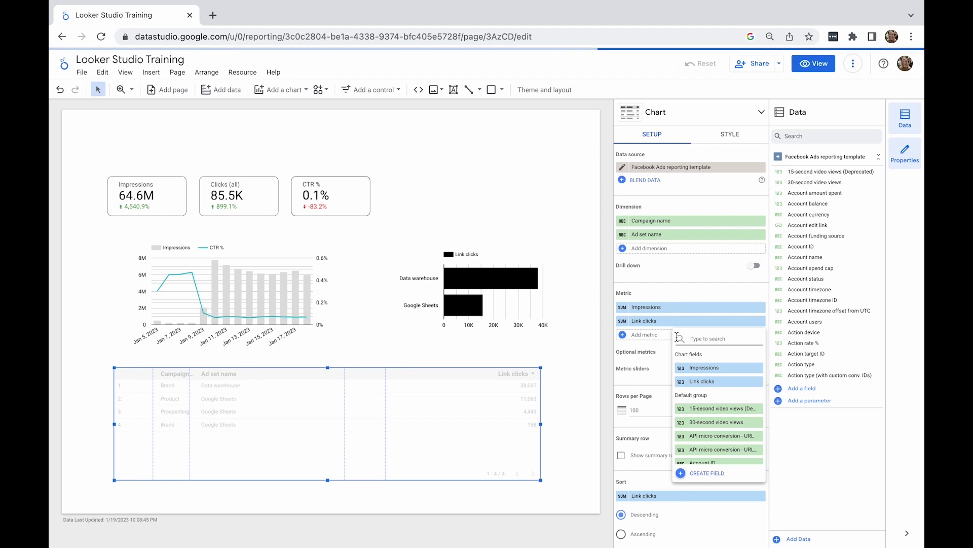
{"action": "type", "text": "ctr"}
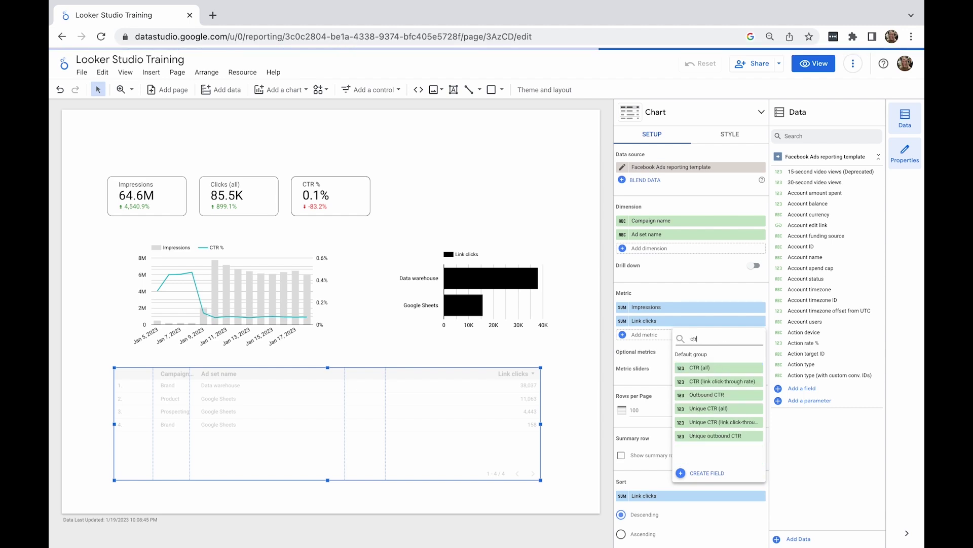
{"action": "left_click", "coordinate": [700, 381]}
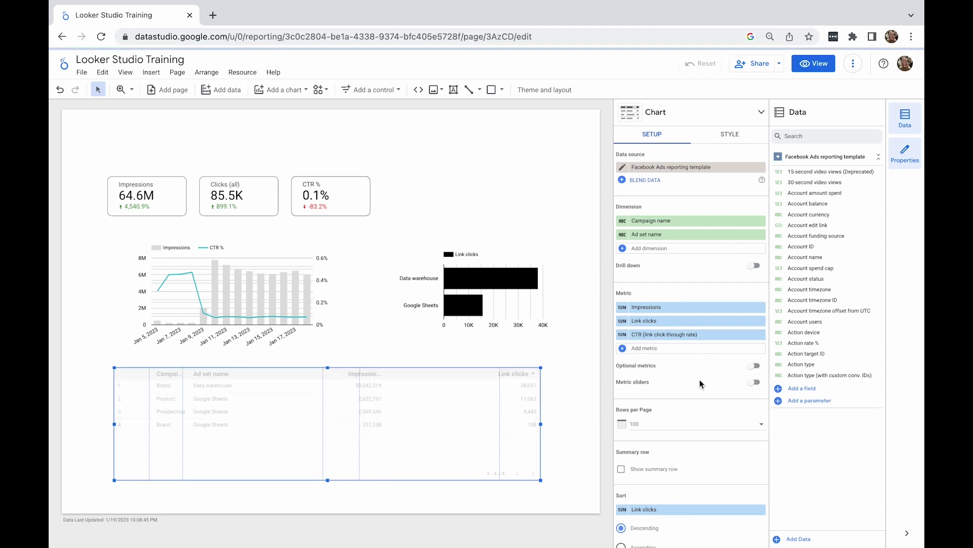
{"action": "left_click", "coordinate": [622, 334]}
{"action": "type", "text": "C"}
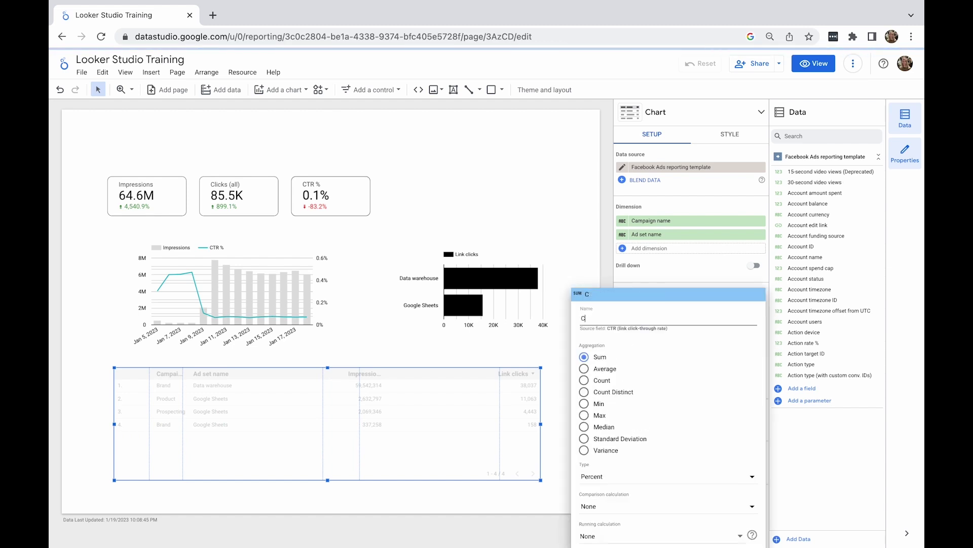
{"action": "type", "text": "TR %"}
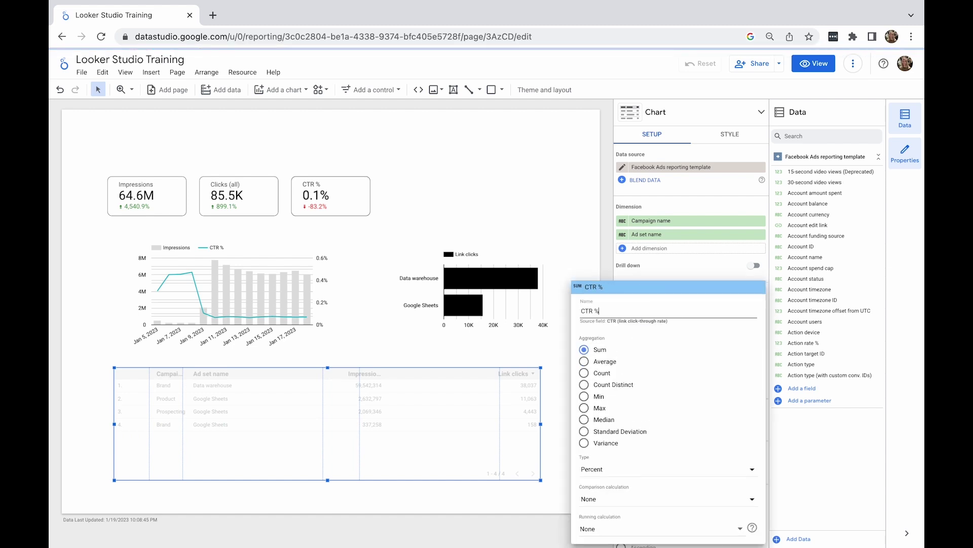
{"action": "left_click", "coordinate": [643, 272]}
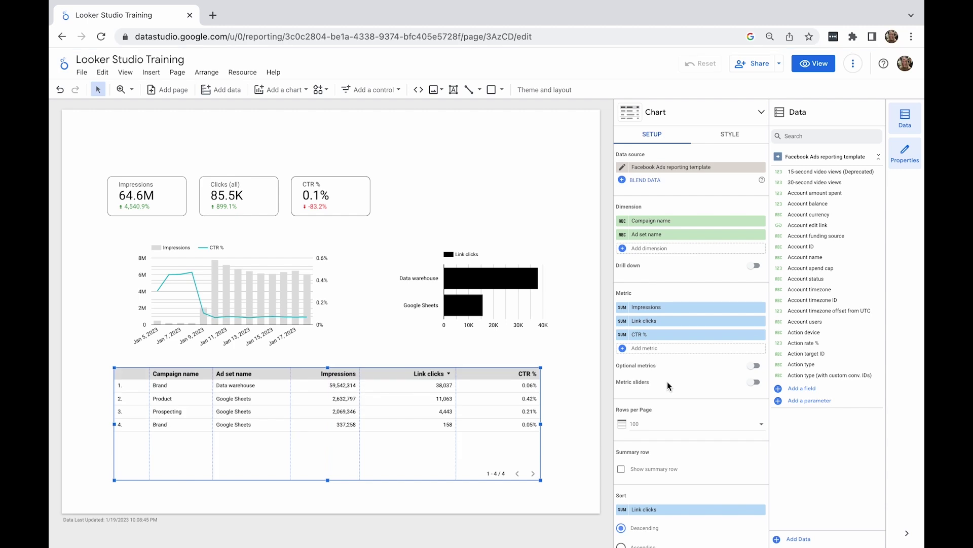
Change the table's sort field from Link clicks to Impressions.
{"action": "scroll", "coordinate": [667, 381], "scroll_direction": "down", "scroll_amount": 4}
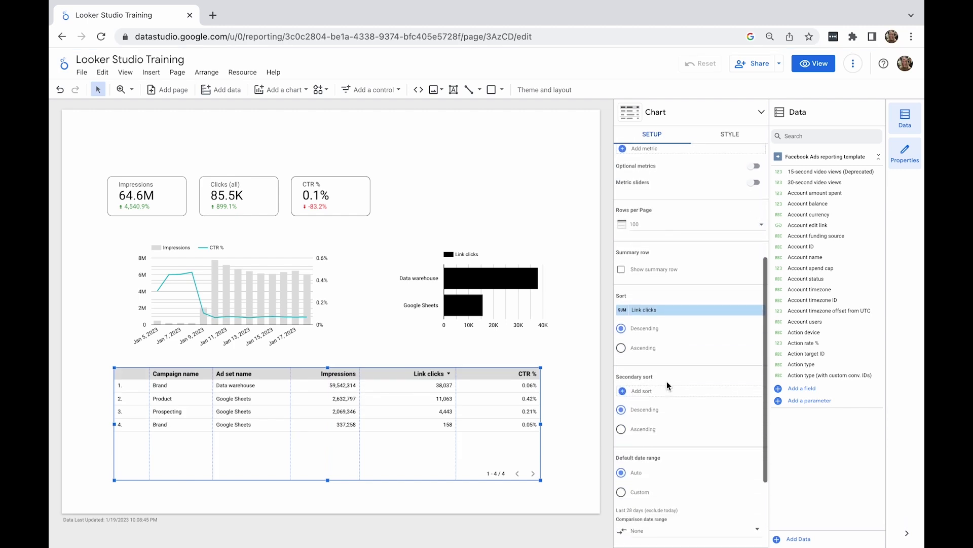
{"action": "left_click", "coordinate": [677, 313]}
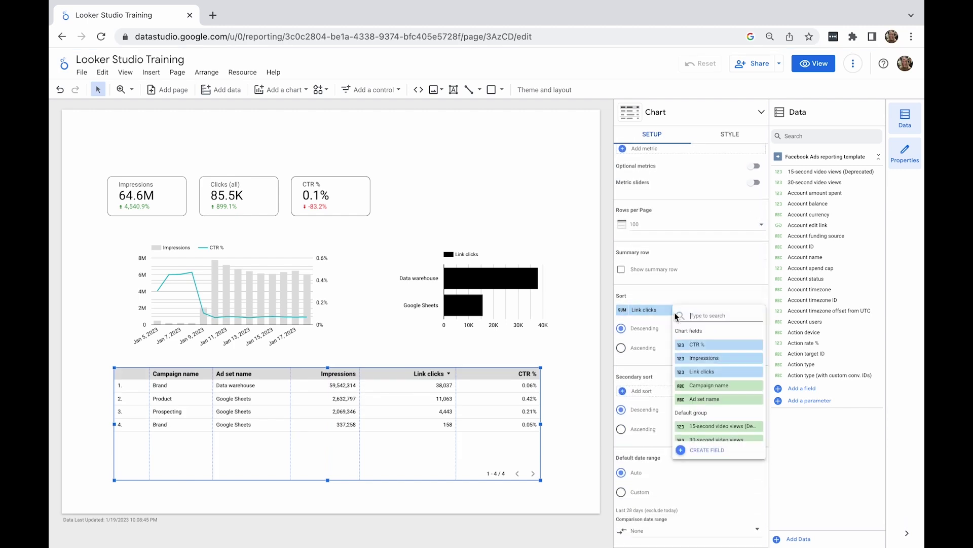
{"action": "left_click", "coordinate": [687, 359]}
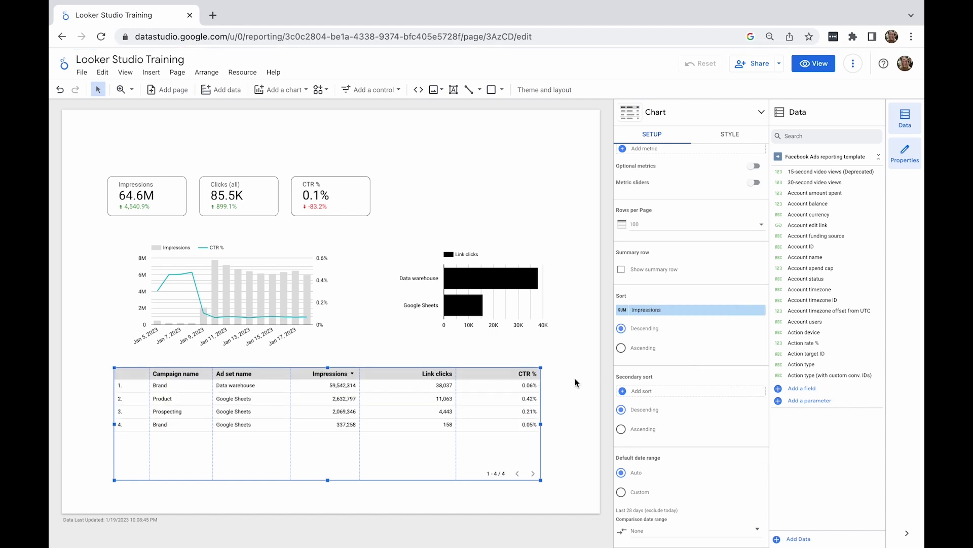
Try sorting by the Link clicks header, then reset to the Impressions sort.
{"action": "left_click", "coordinate": [431, 374]}
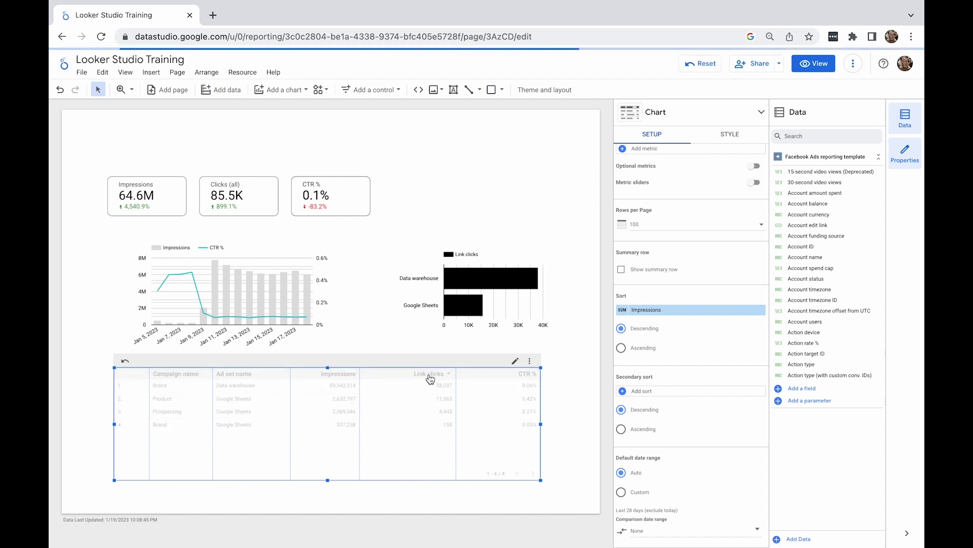
{"action": "left_click", "coordinate": [430, 376]}
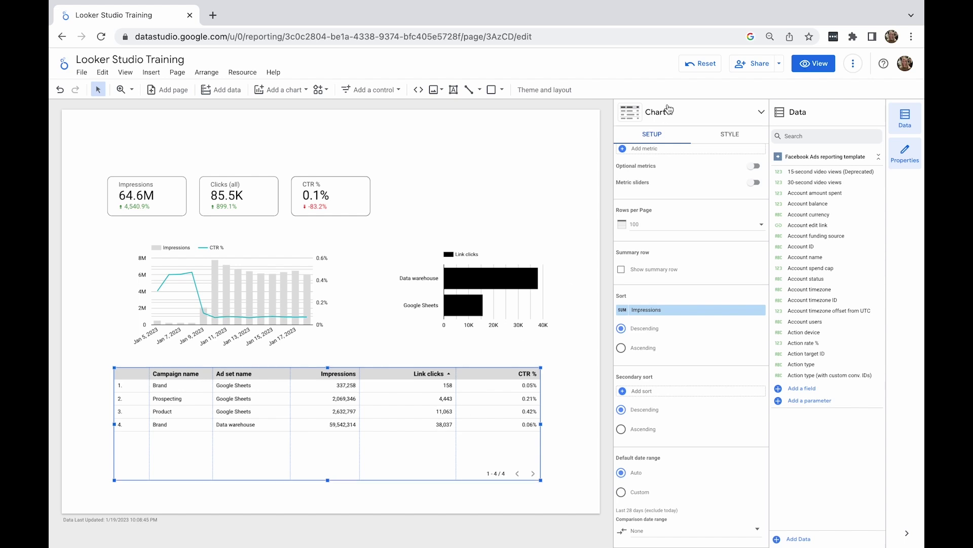
{"action": "left_click", "coordinate": [695, 64]}
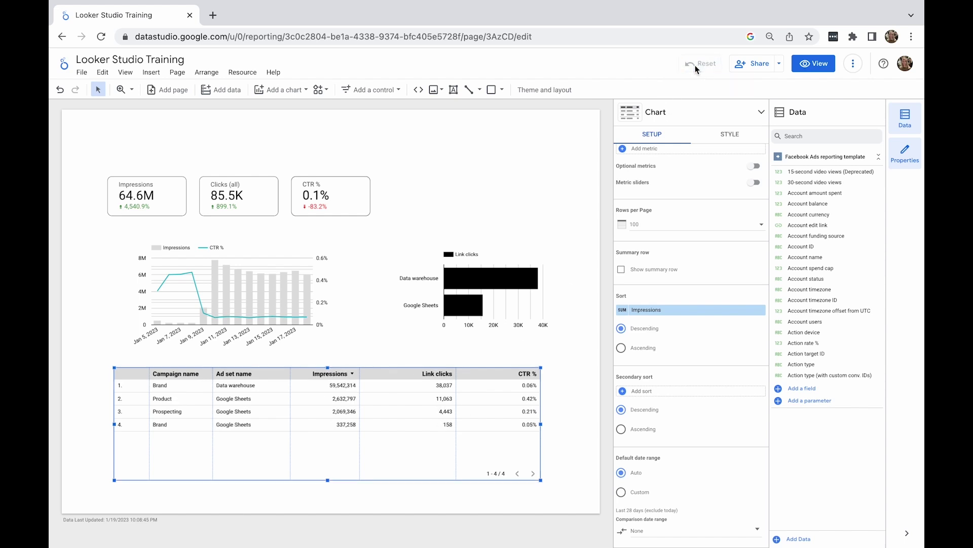
{"action": "scroll", "coordinate": [711, 363], "scroll_direction": "up", "scroll_amount": 5}
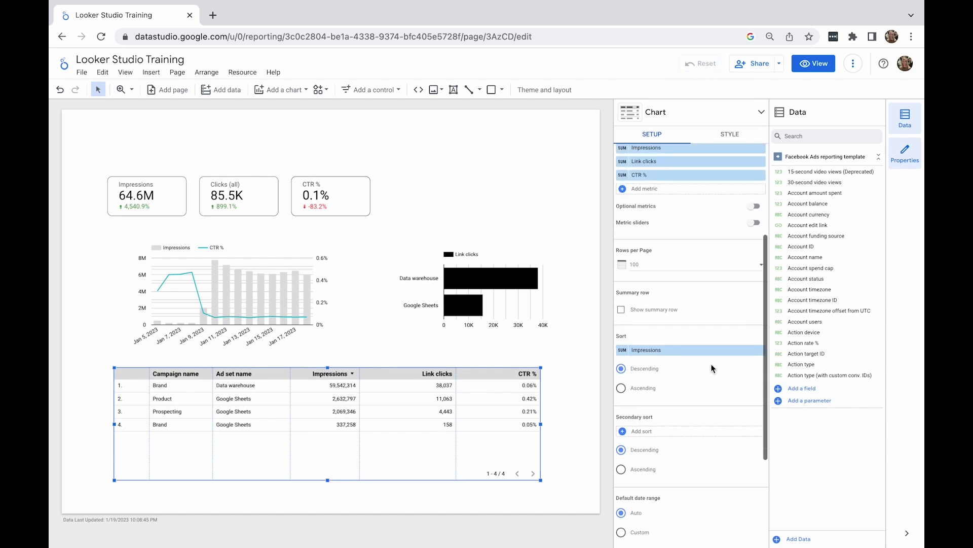
Switch the campaign table to its Style settings and scroll to the Metrics column options.
{"action": "left_click", "coordinate": [733, 135]}
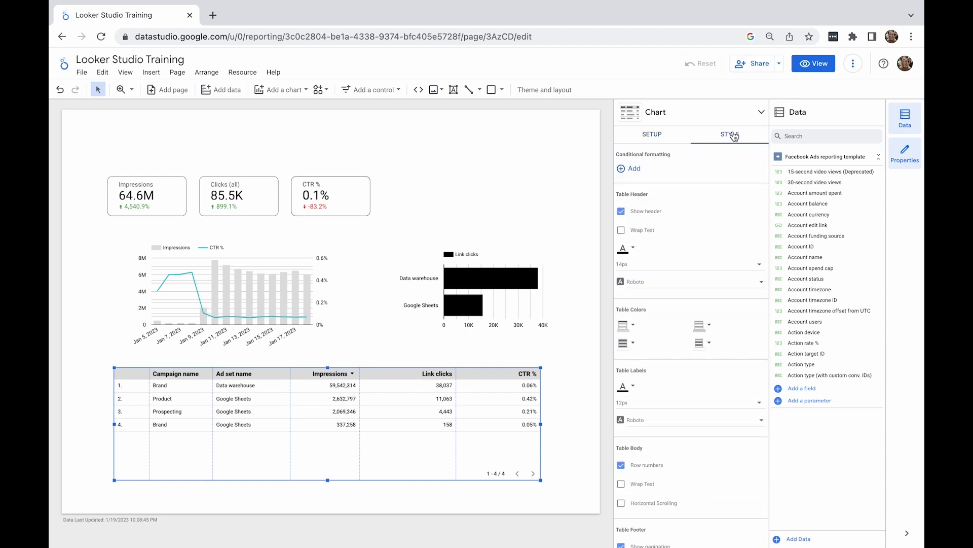
{"action": "scroll", "coordinate": [677, 276], "scroll_direction": "down", "scroll_amount": 2}
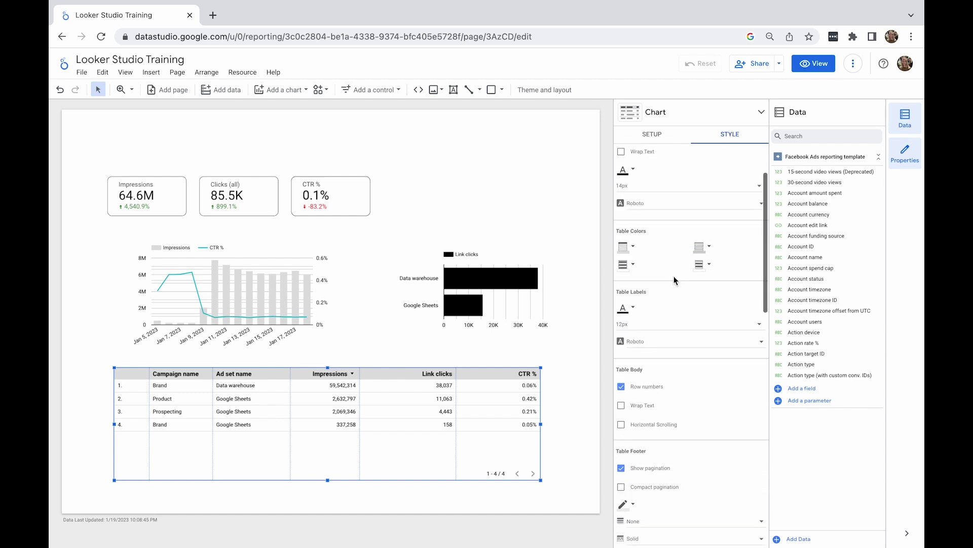
{"action": "scroll", "coordinate": [673, 276], "scroll_direction": "down", "scroll_amount": 5}
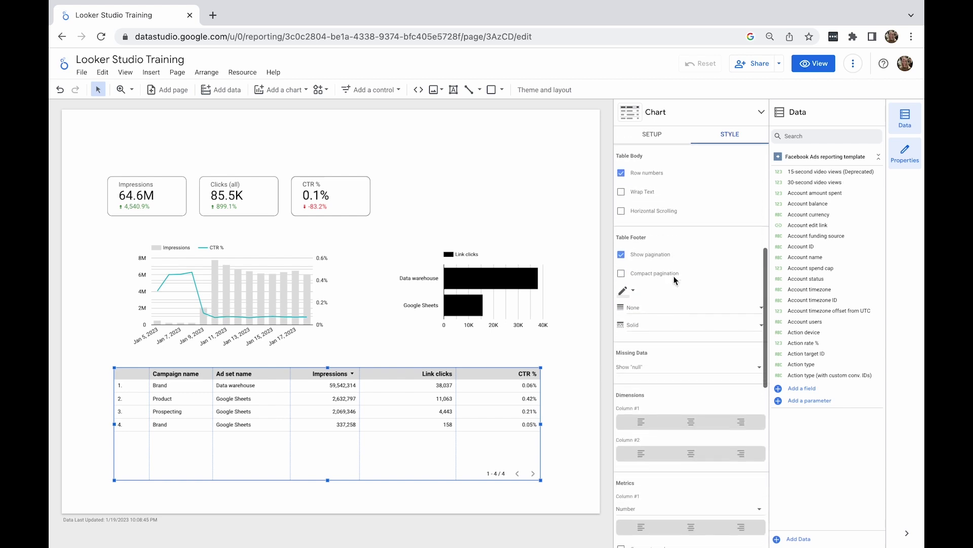
{"action": "scroll", "coordinate": [674, 275], "scroll_direction": "down", "scroll_amount": 1}
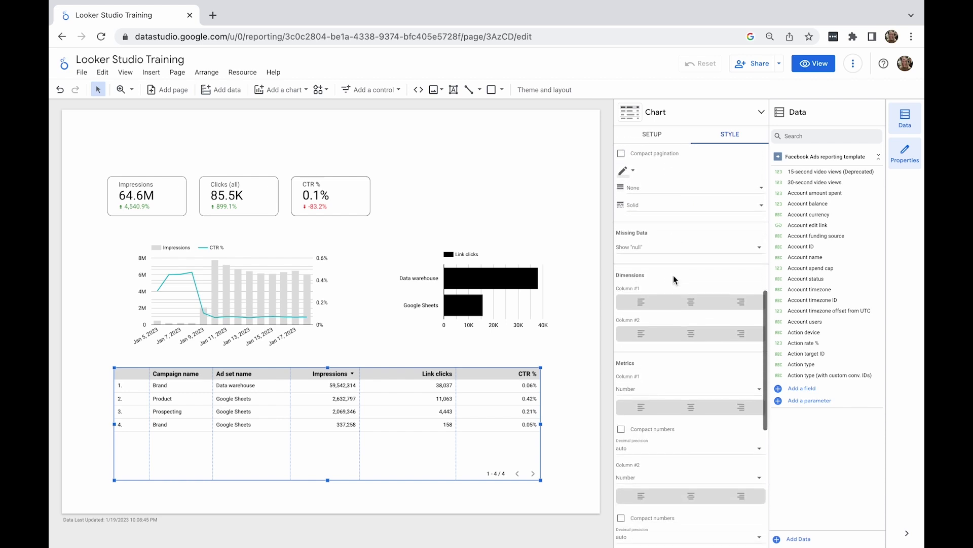
{"action": "scroll", "coordinate": [673, 275], "scroll_direction": "down", "scroll_amount": 2}
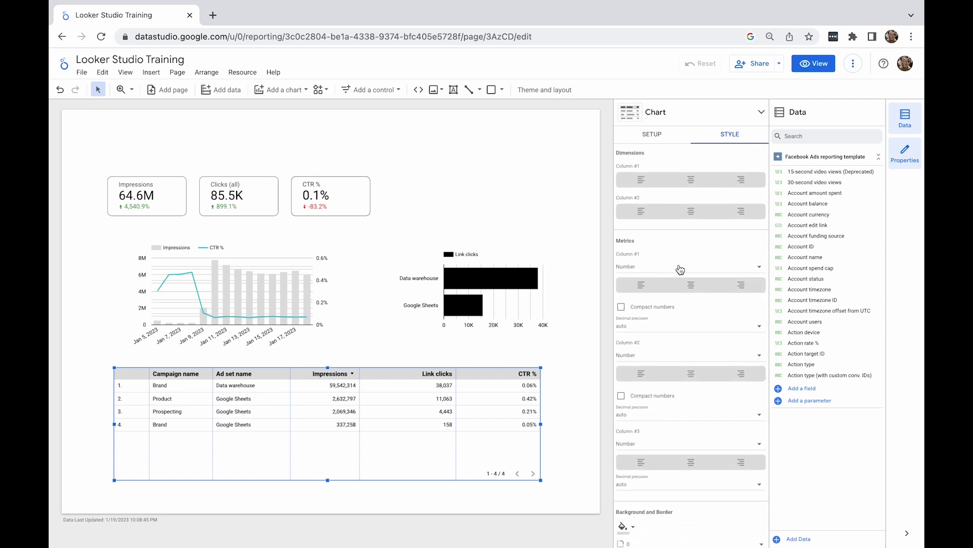
Display the Impressions and Link clicks columns as bars.
{"action": "left_click", "coordinate": [679, 268]}
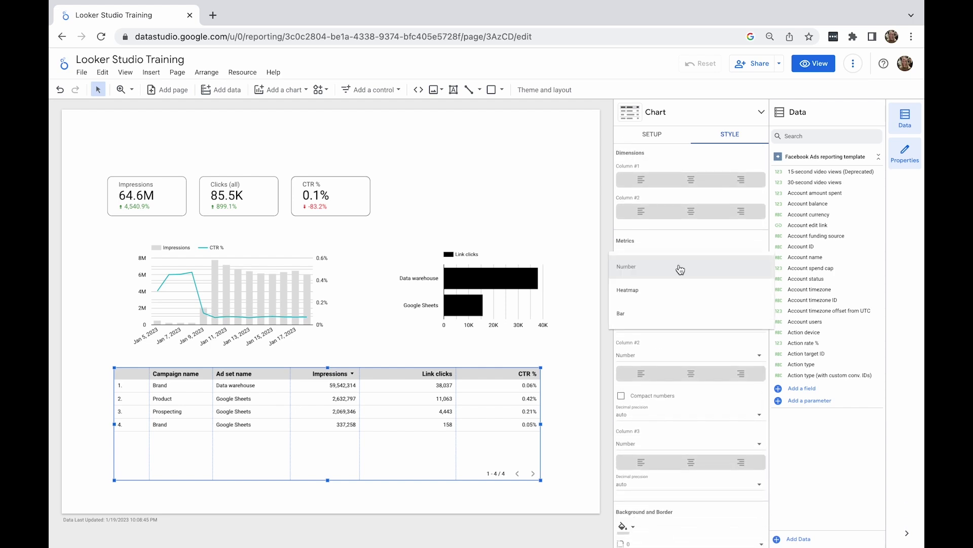
{"action": "left_click", "coordinate": [677, 311]}
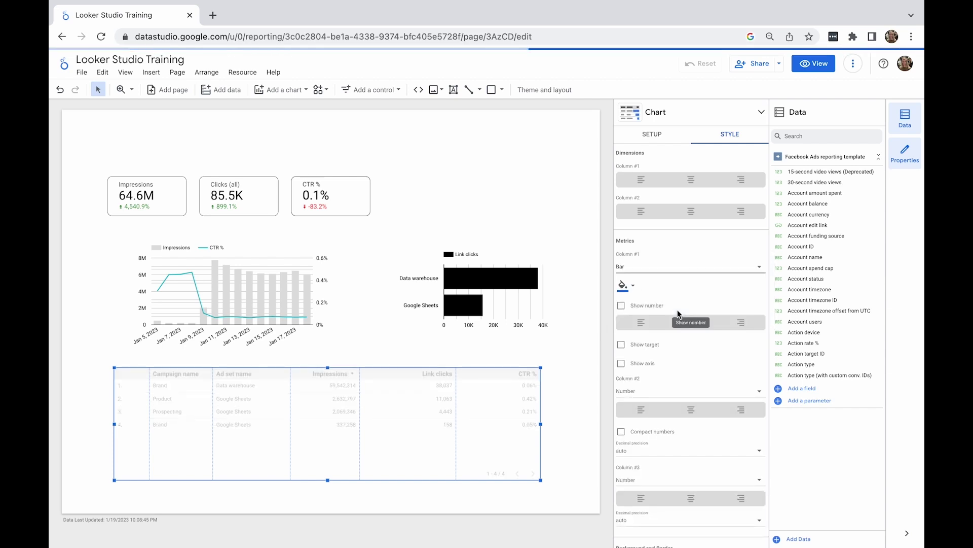
{"action": "scroll", "coordinate": [677, 310], "scroll_direction": "down", "scroll_amount": 1}
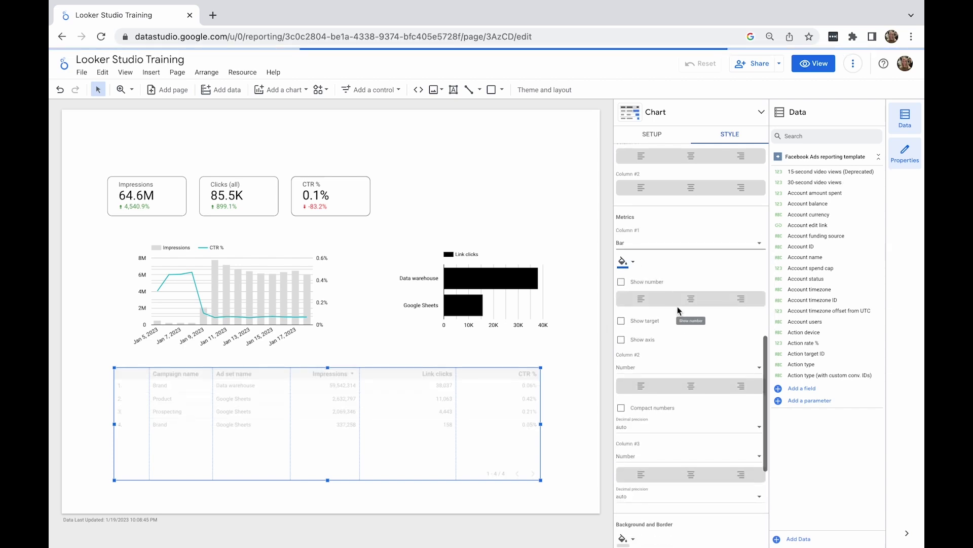
{"action": "left_click", "coordinate": [676, 358]}
{"action": "left_click", "coordinate": [672, 404]}
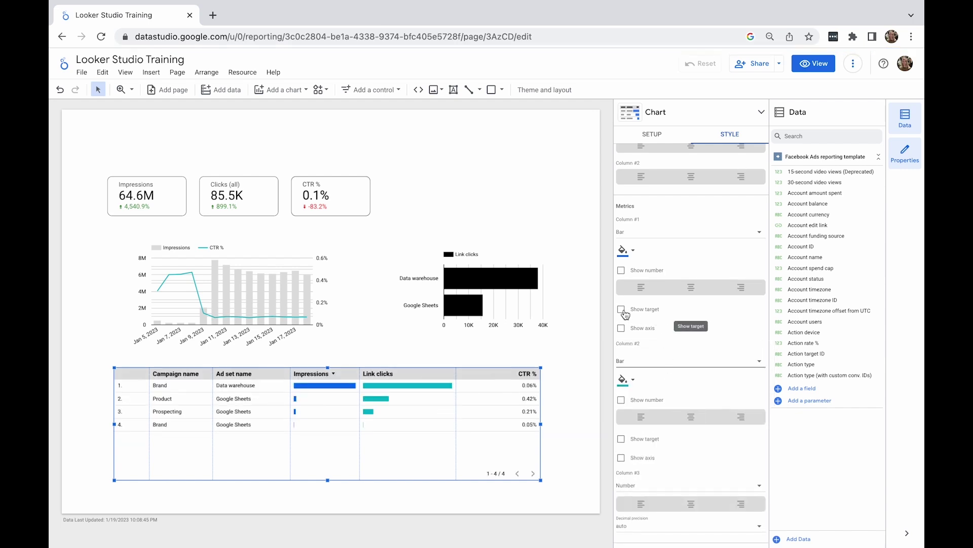
Show numbers on both bar columns and colour the Impressions bars black.
{"action": "left_click", "coordinate": [622, 271]}
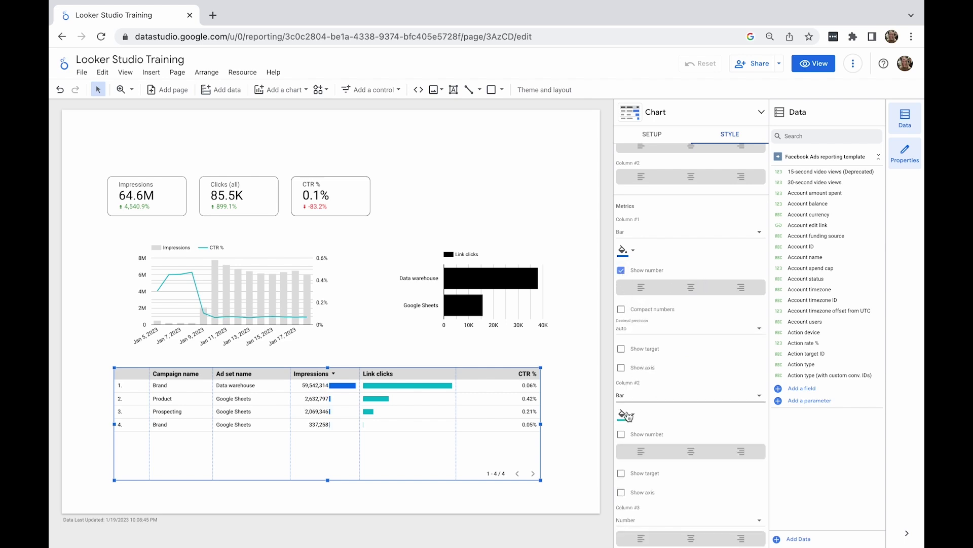
{"action": "left_click", "coordinate": [622, 434]}
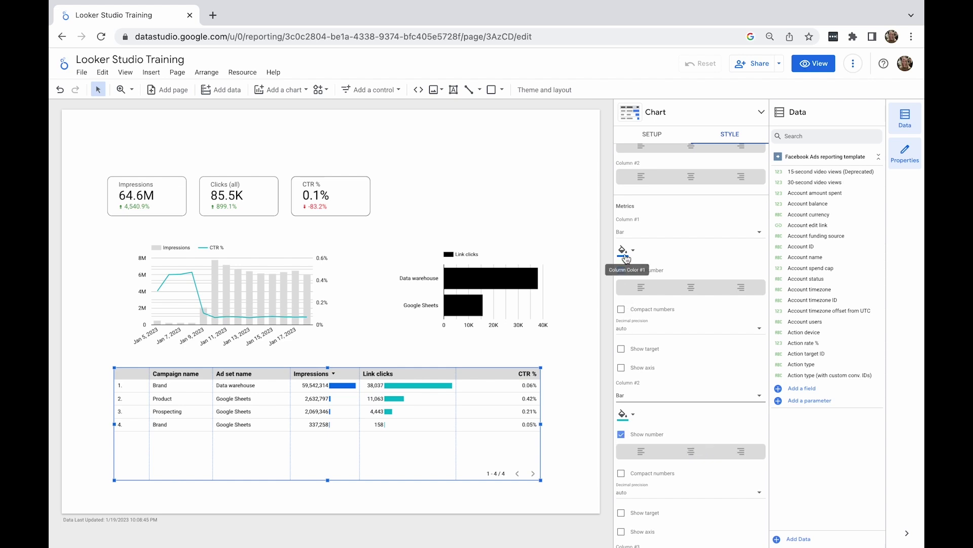
{"action": "left_click", "coordinate": [626, 256]}
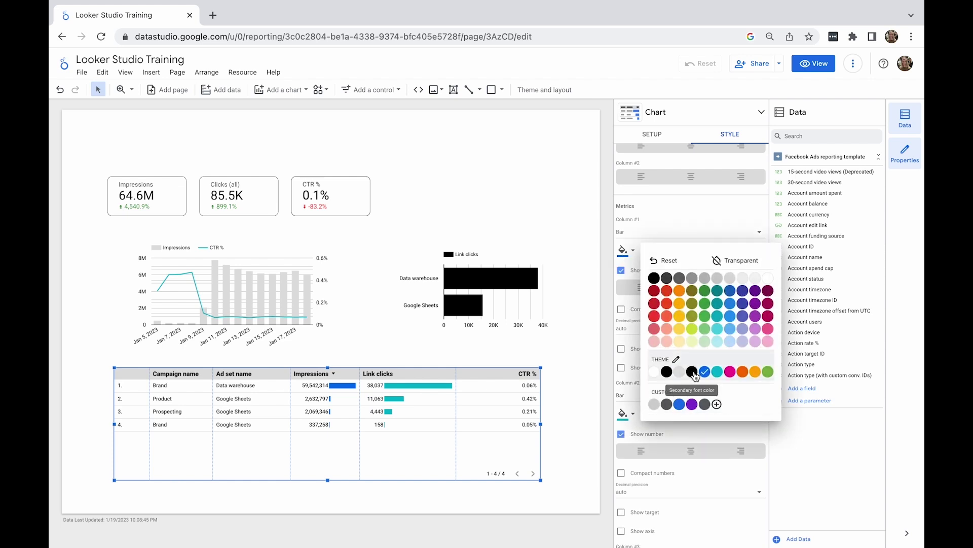
{"action": "left_click", "coordinate": [692, 372]}
{"action": "scroll", "coordinate": [696, 332], "scroll_direction": "down", "scroll_amount": 2}
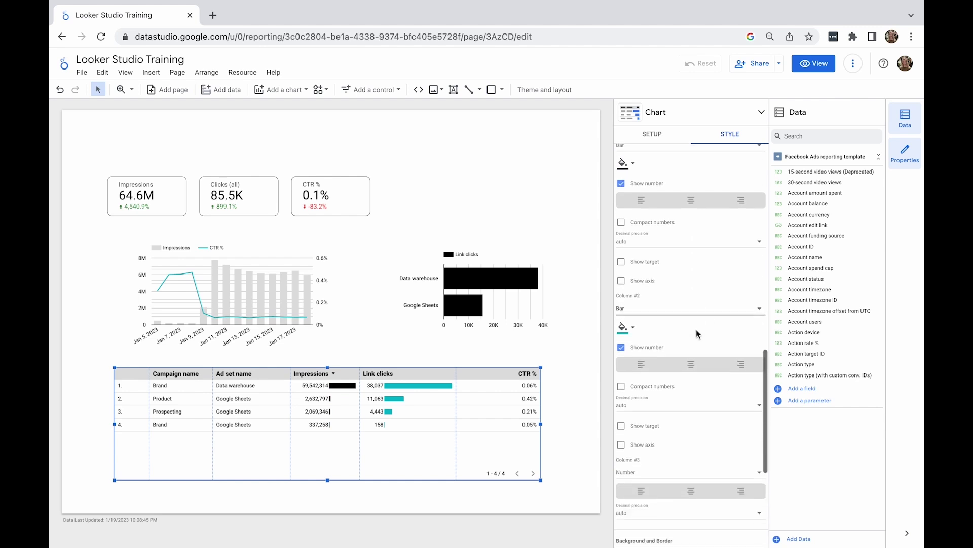
{"action": "scroll", "coordinate": [697, 333], "scroll_direction": "down", "scroll_amount": 3}
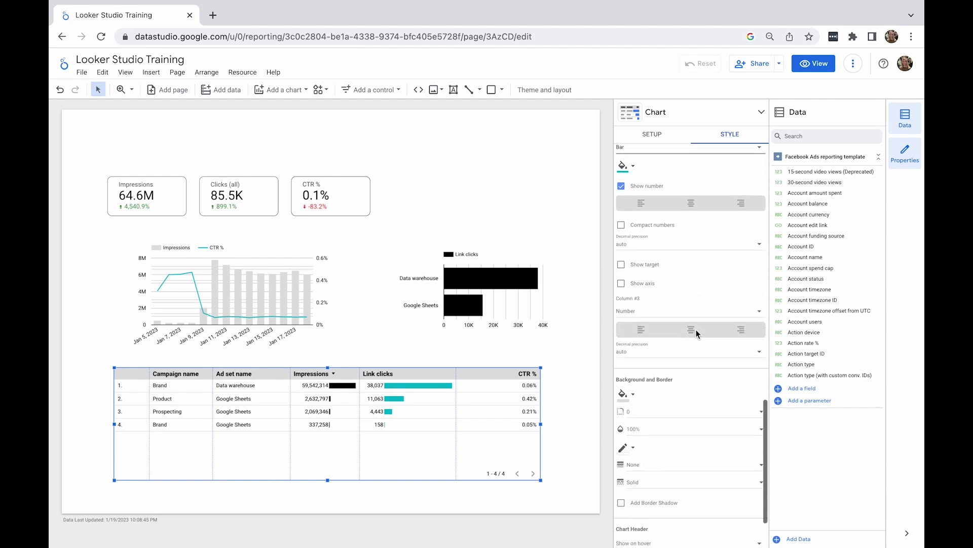
Display the CTR % column as a heatmap in light grey.
{"action": "left_click", "coordinate": [667, 310]}
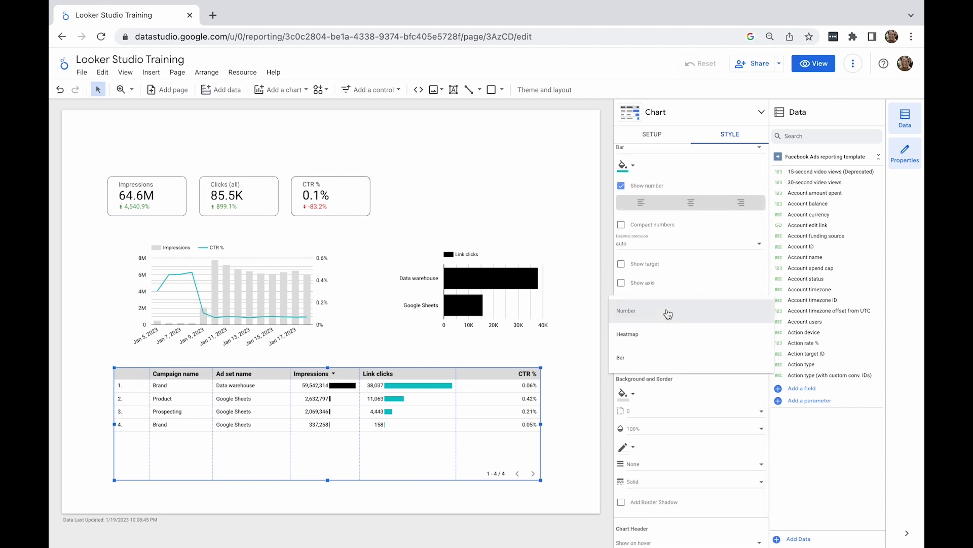
{"action": "left_click", "coordinate": [665, 336]}
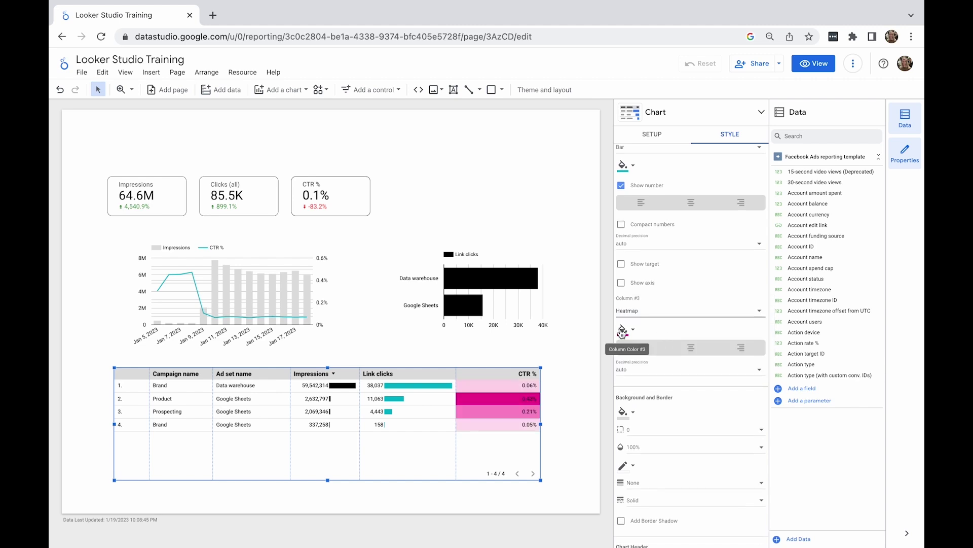
{"action": "left_click", "coordinate": [622, 333]}
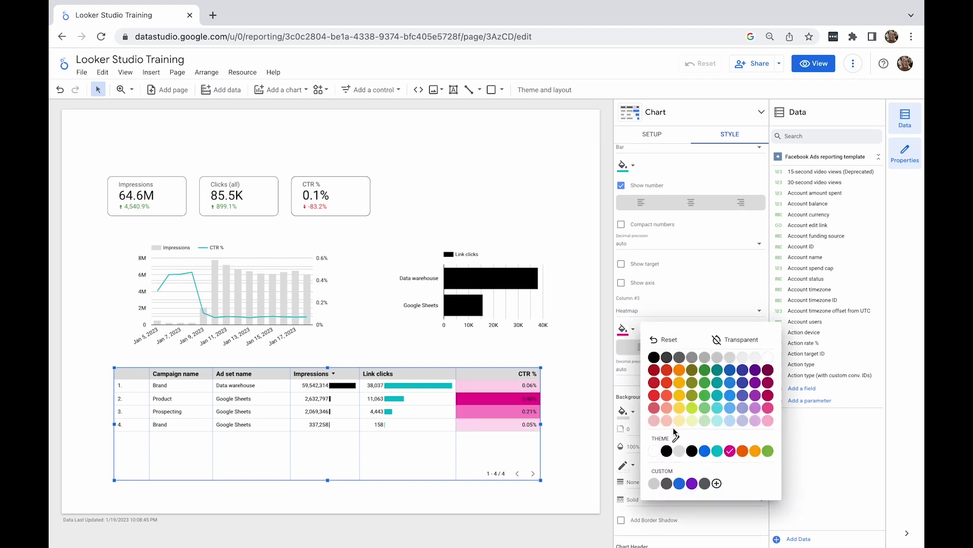
{"action": "left_click", "coordinate": [680, 453]}
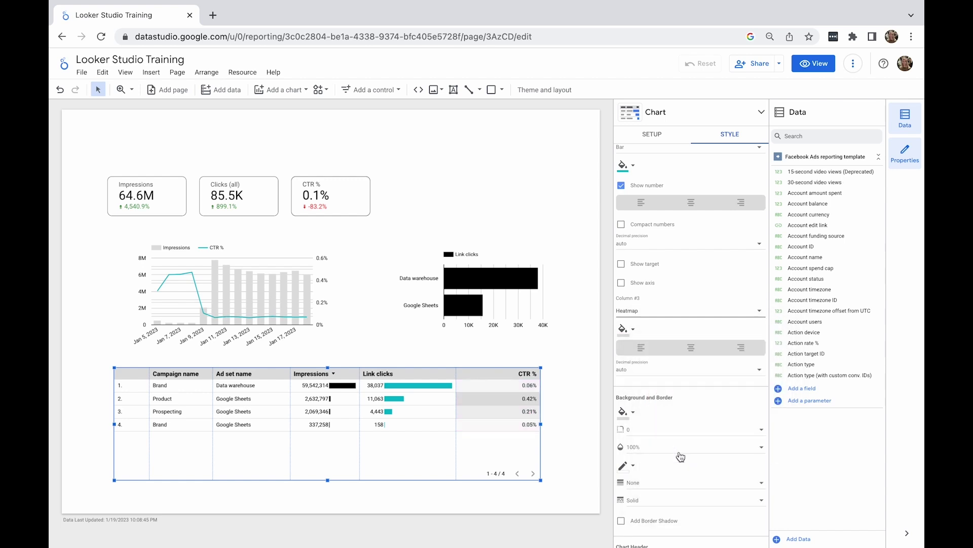
Deselect the table by clicking empty canvas space.
{"action": "left_click", "coordinate": [567, 430]}
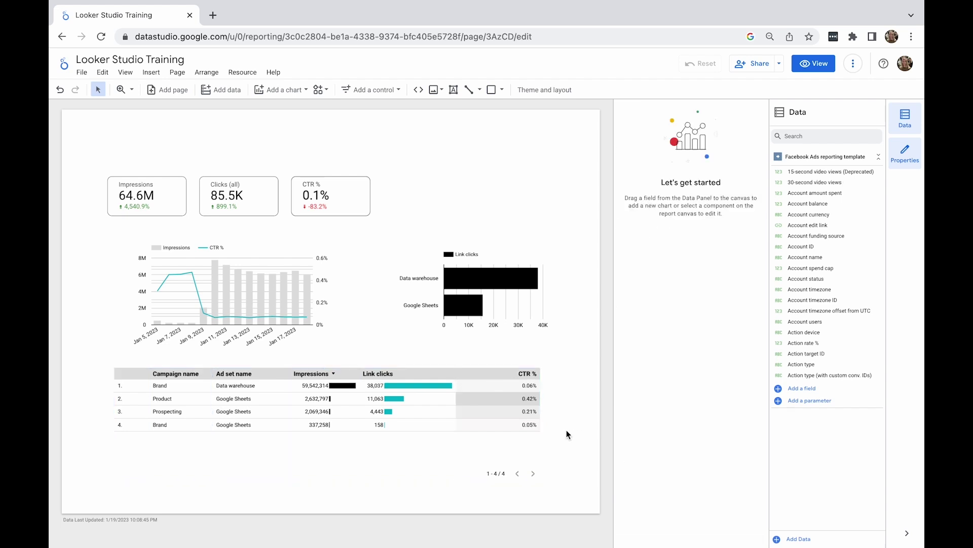